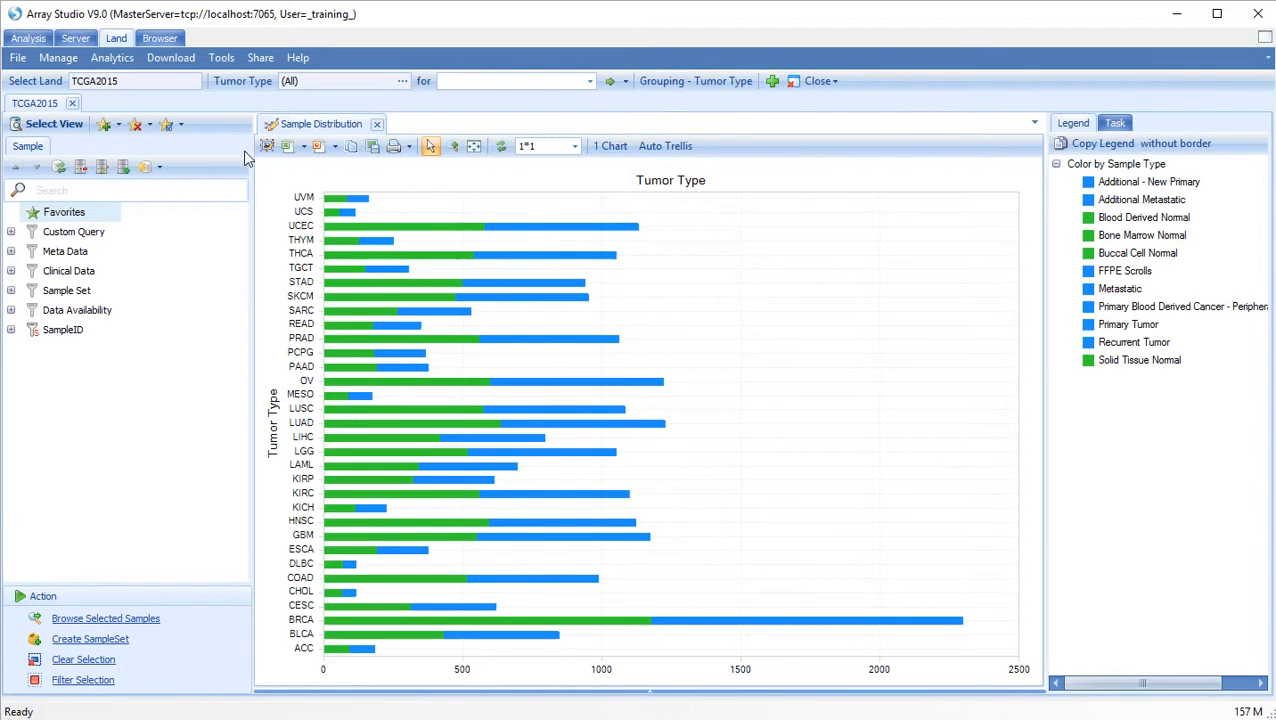
Step: Start a new omic data query on RnaSeq_FPKM data for the gene MTBP
left_click(106, 126)
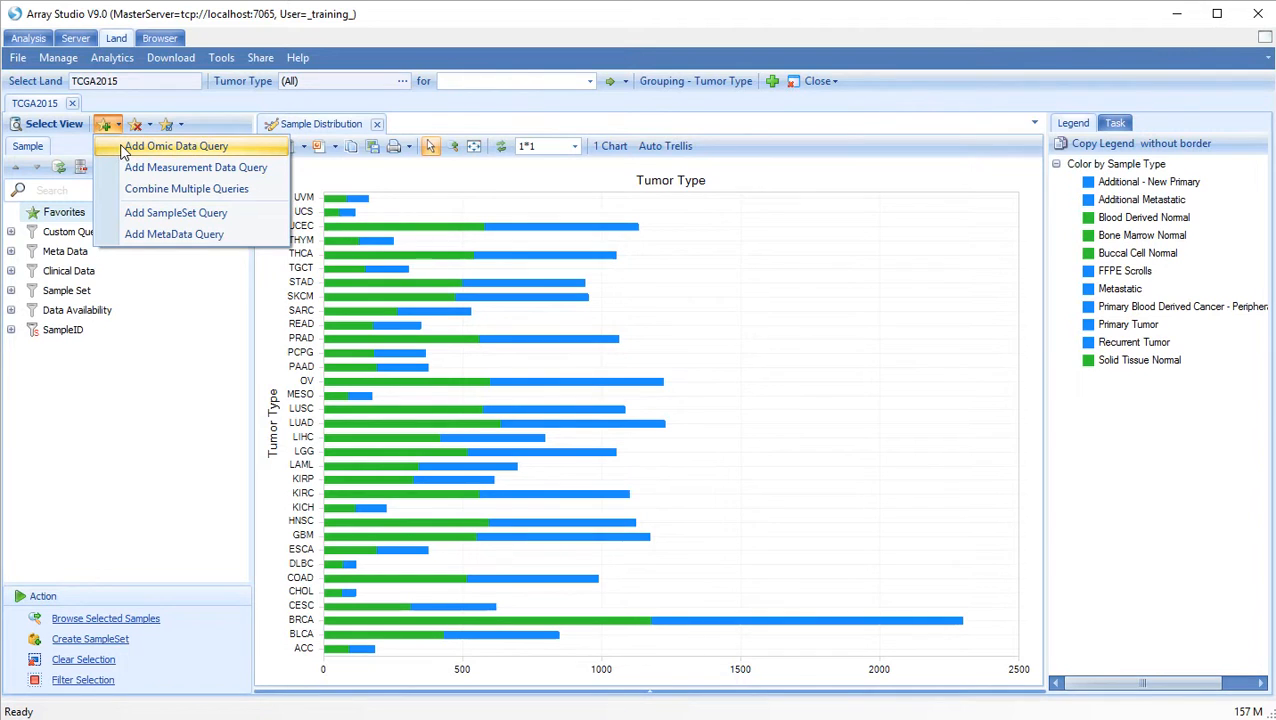
left_click(123, 150)
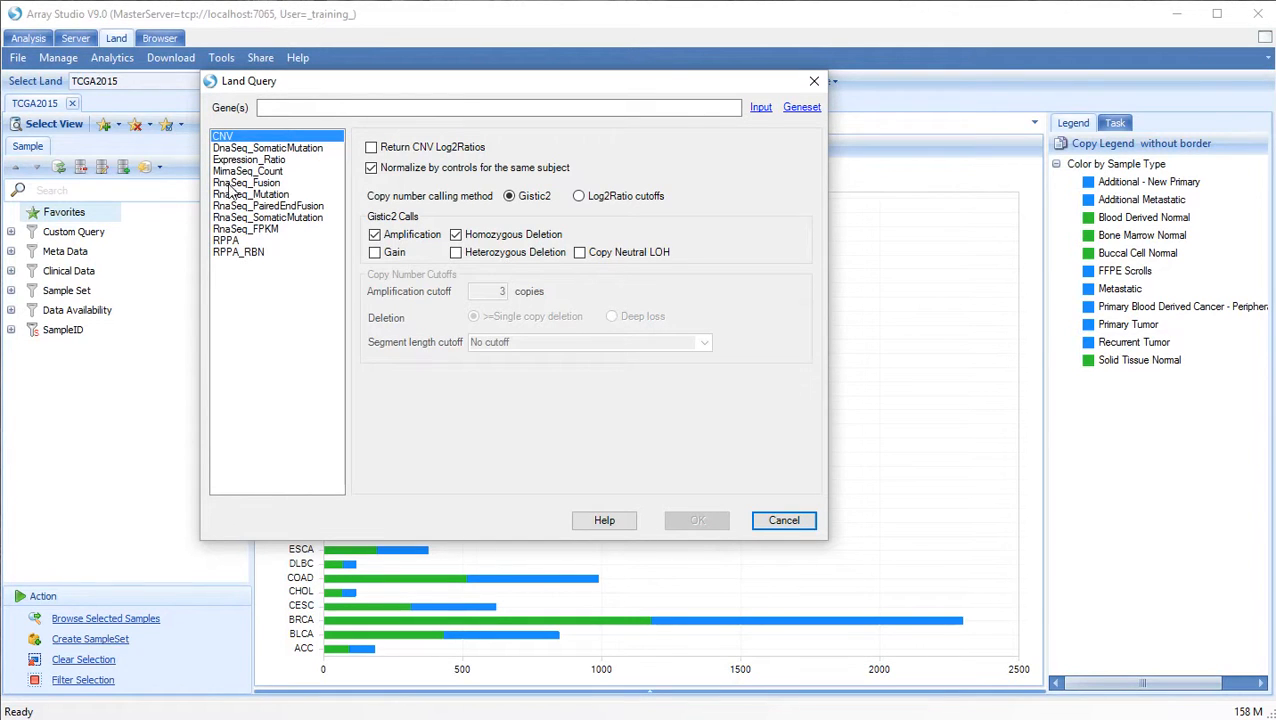
left_click(258, 230)
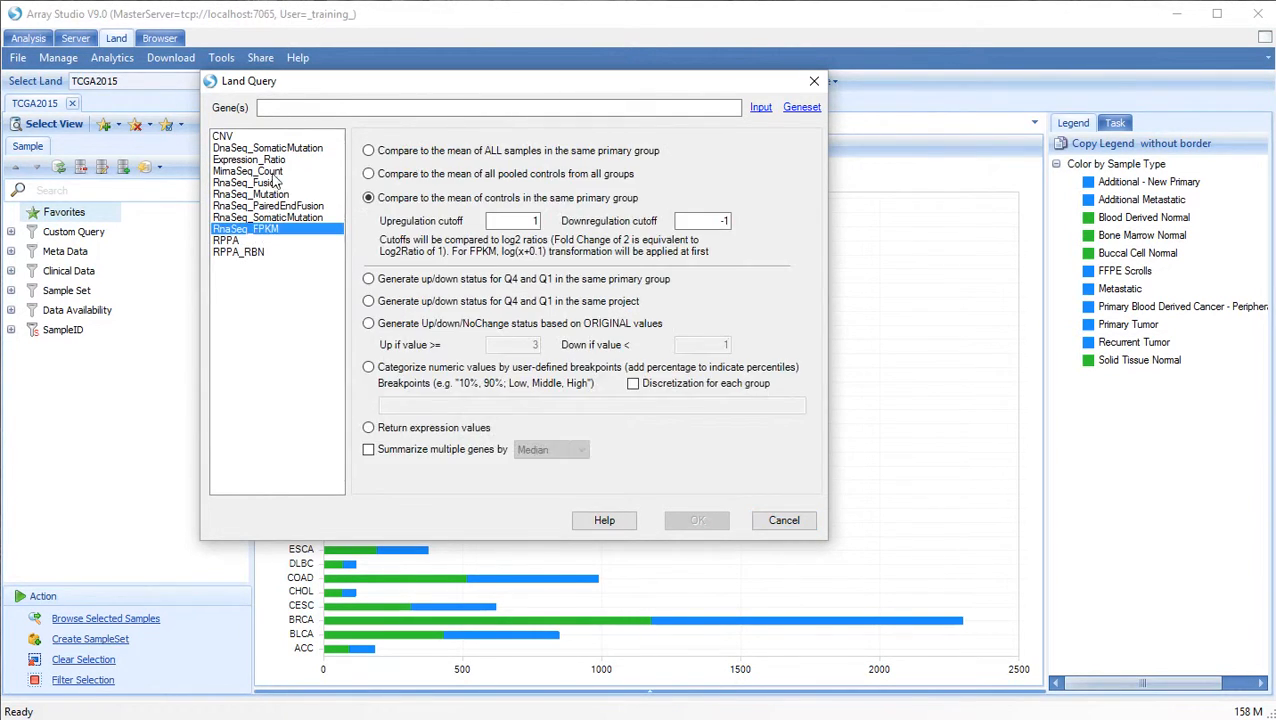
left_click(270, 106)
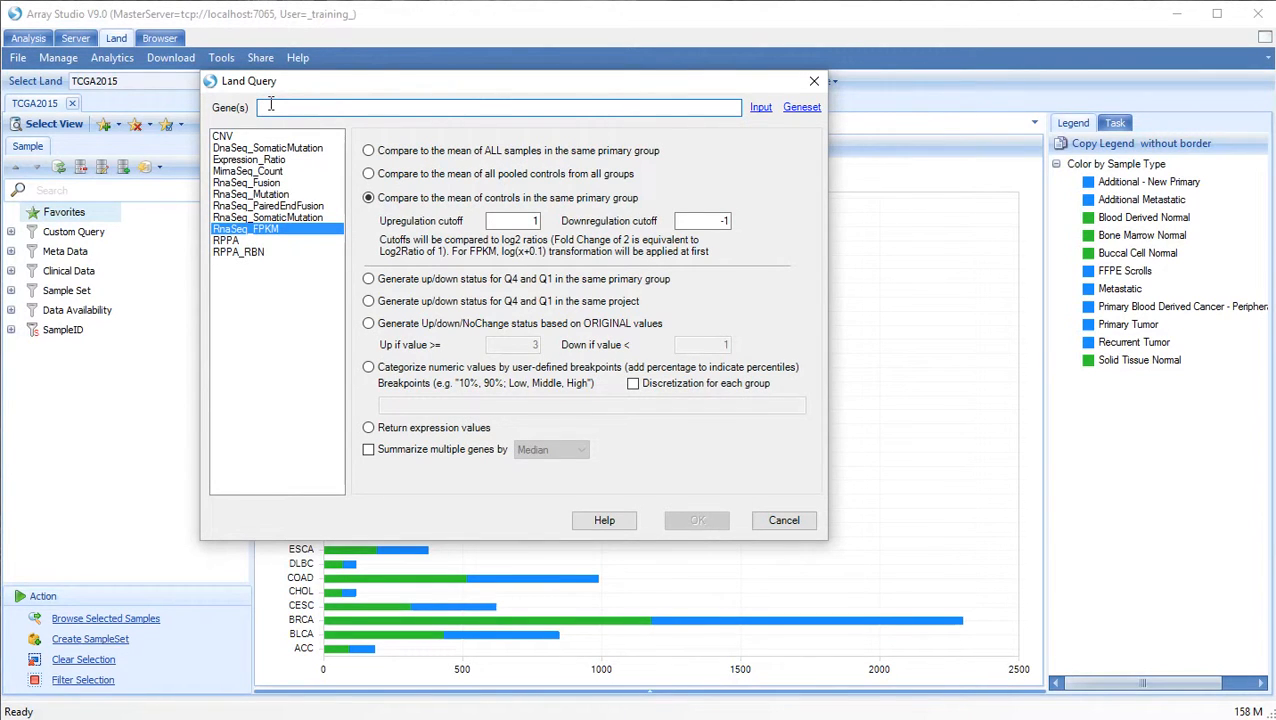
type("mtbp")
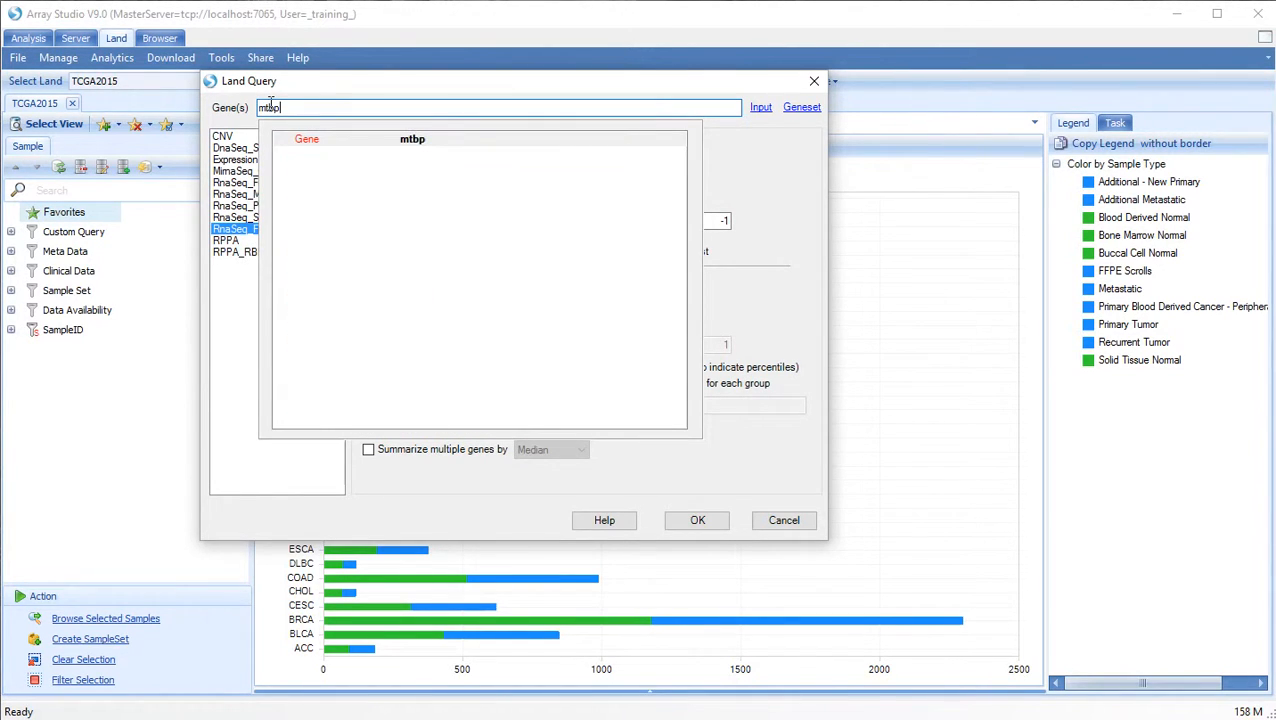
left_click(313, 140)
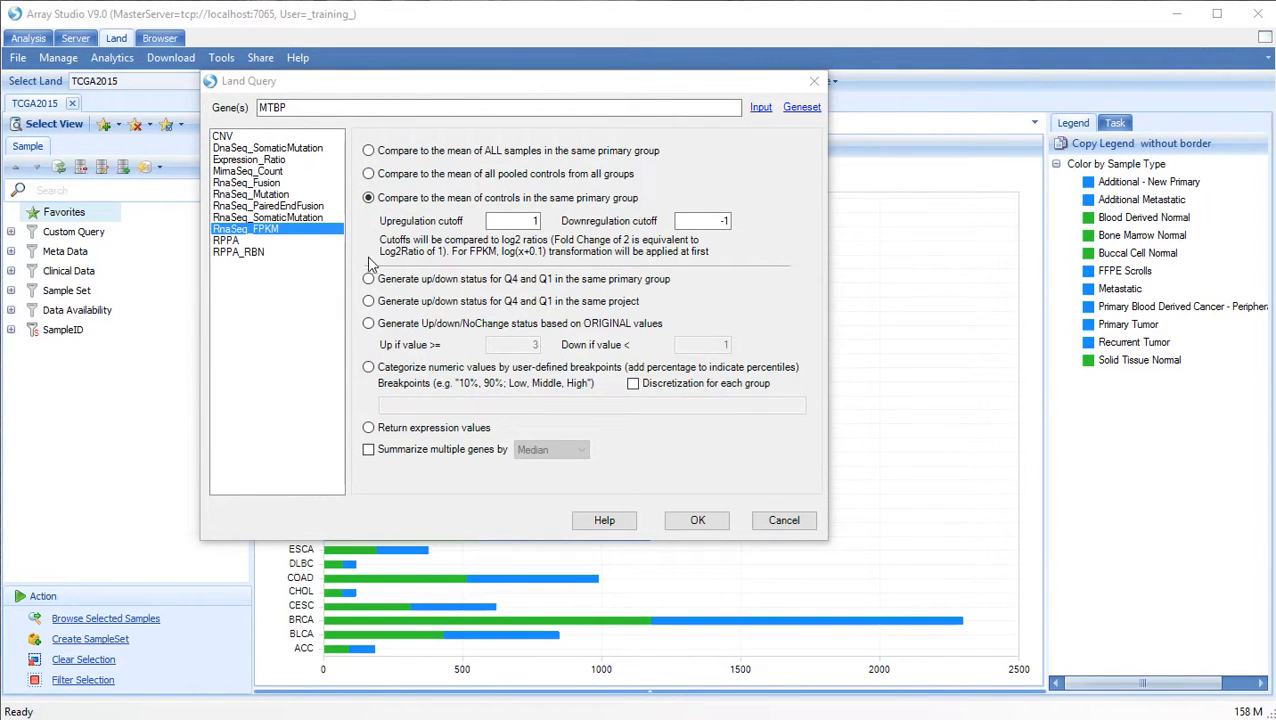
Step: Categorize the values by the breakpoints "25%,75%;Low,Medium,High" with discretization for each group, and create the query
left_click(369, 369)
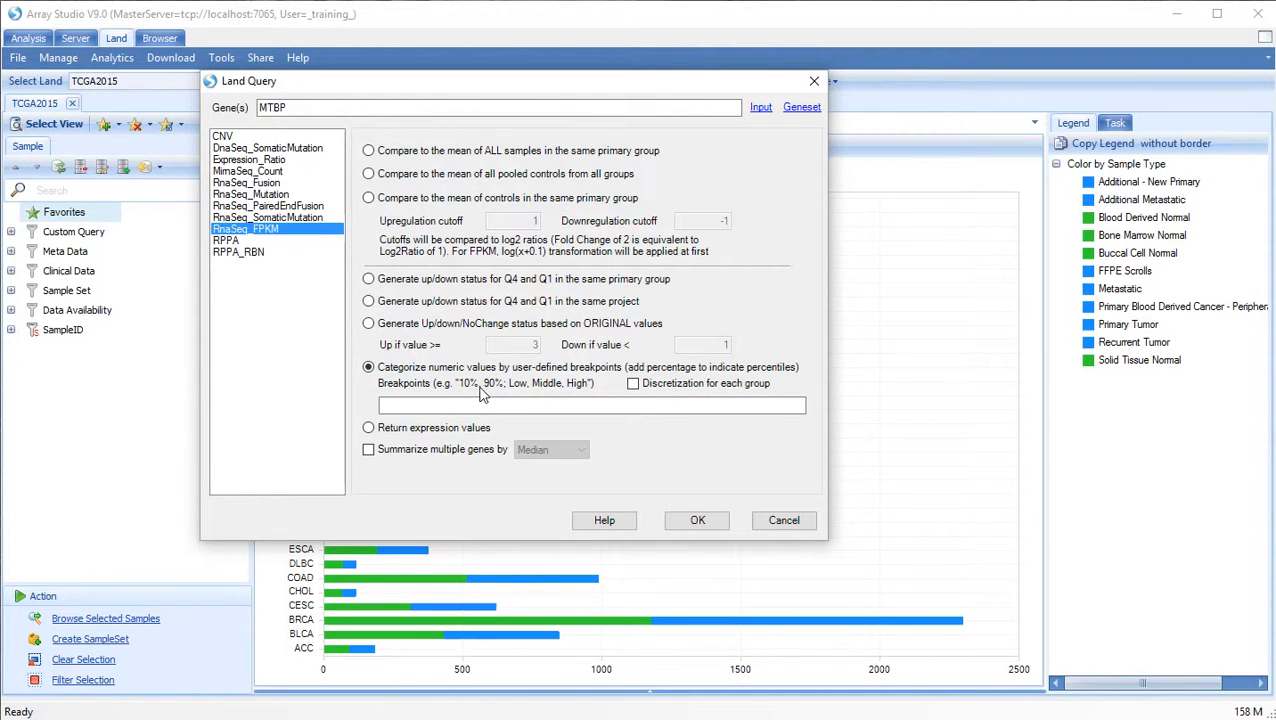
left_click(422, 406)
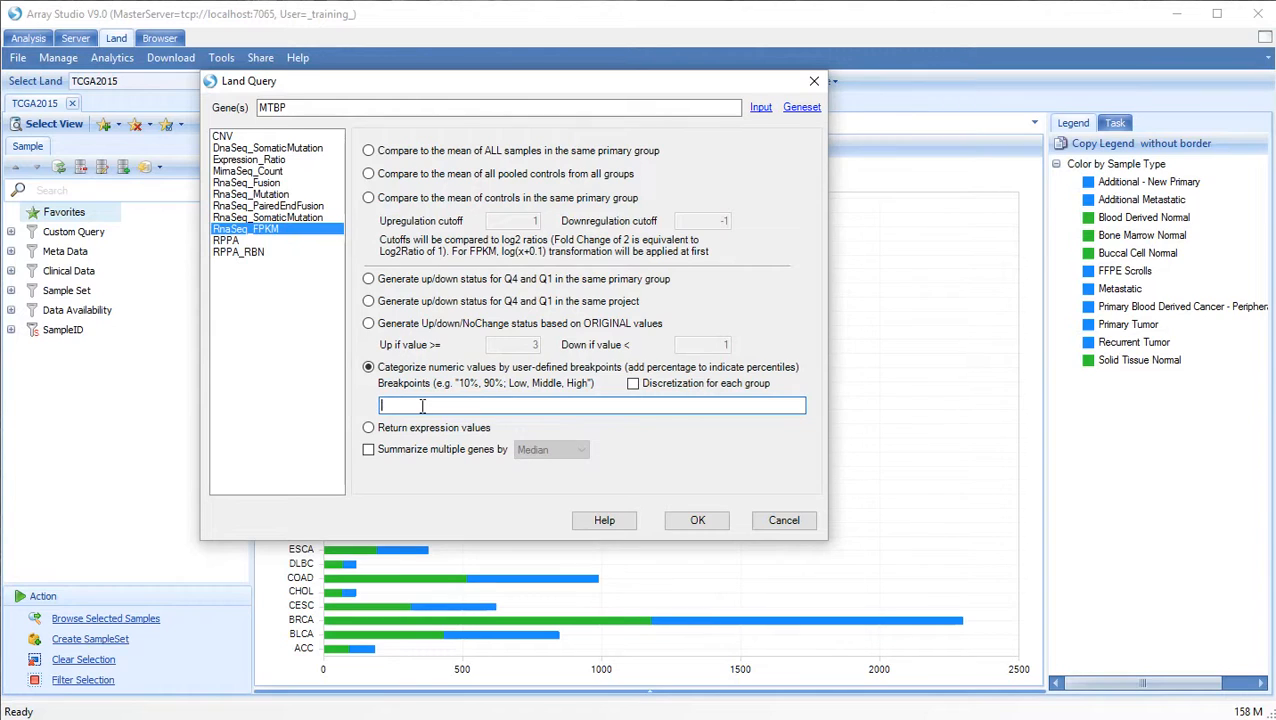
type("25%,75%;Low,Medium,High")
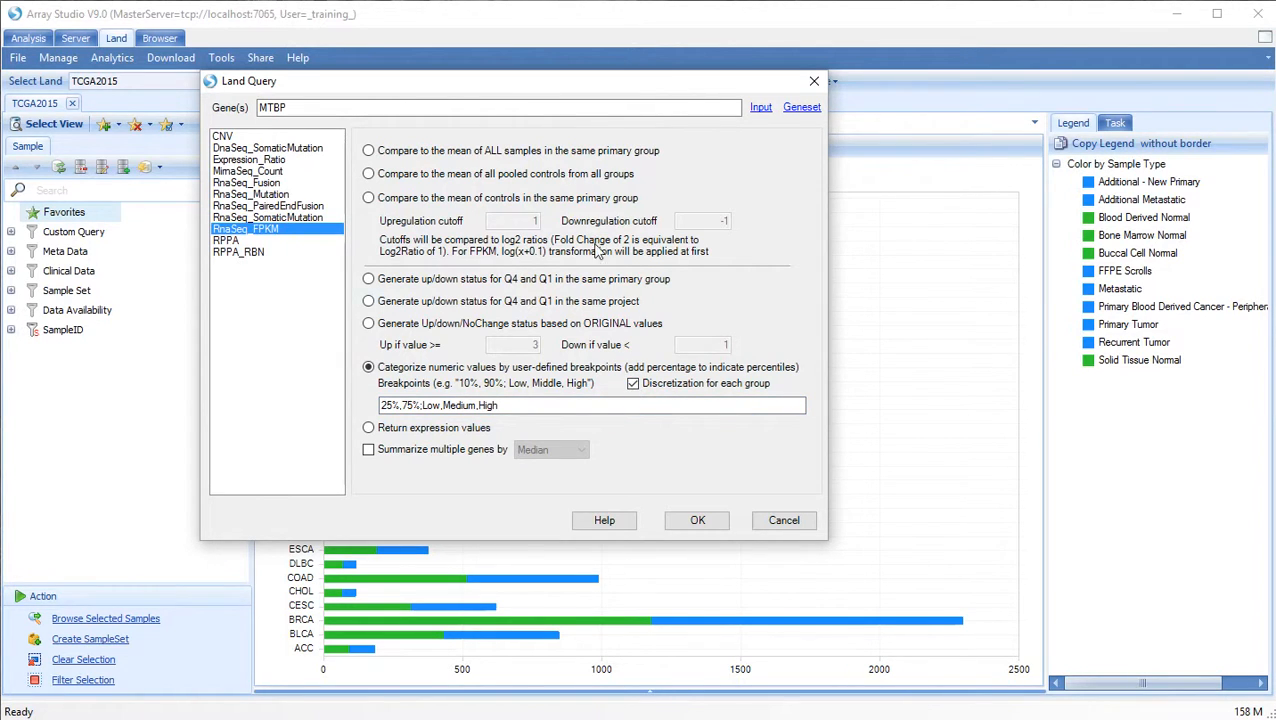
left_click_drag(590, 92, 592, 161)
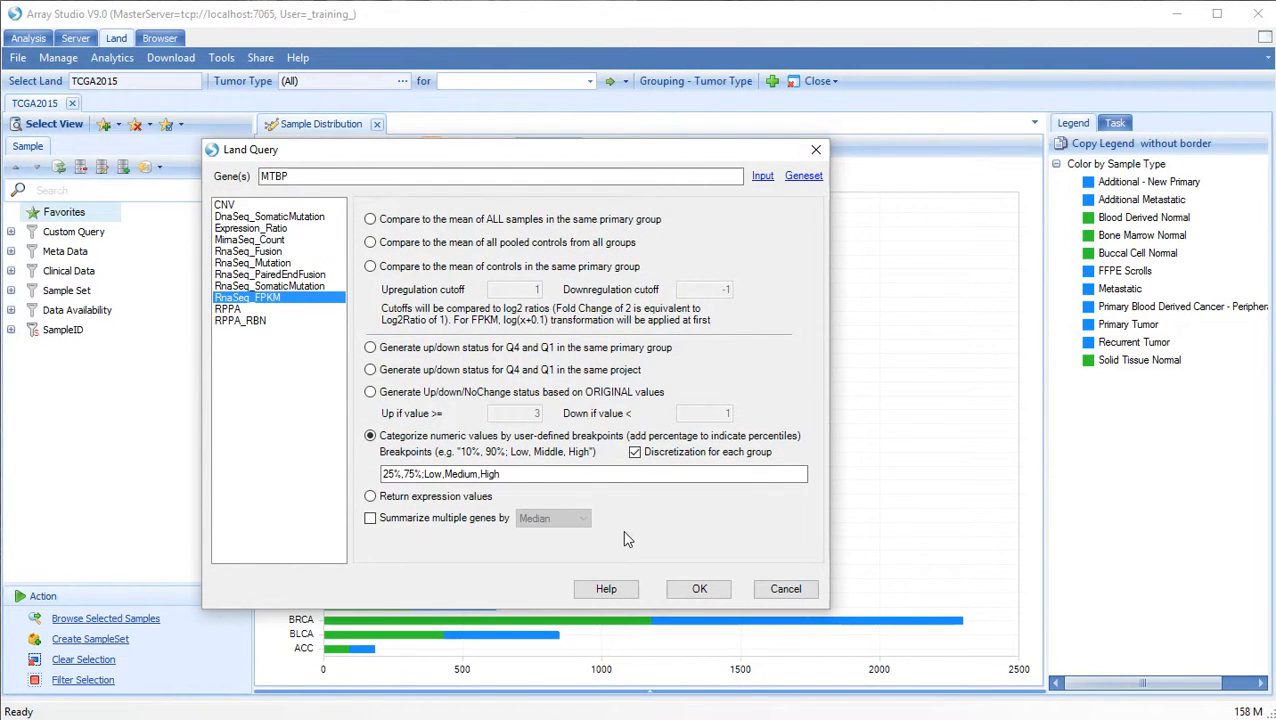
left_click(679, 594)
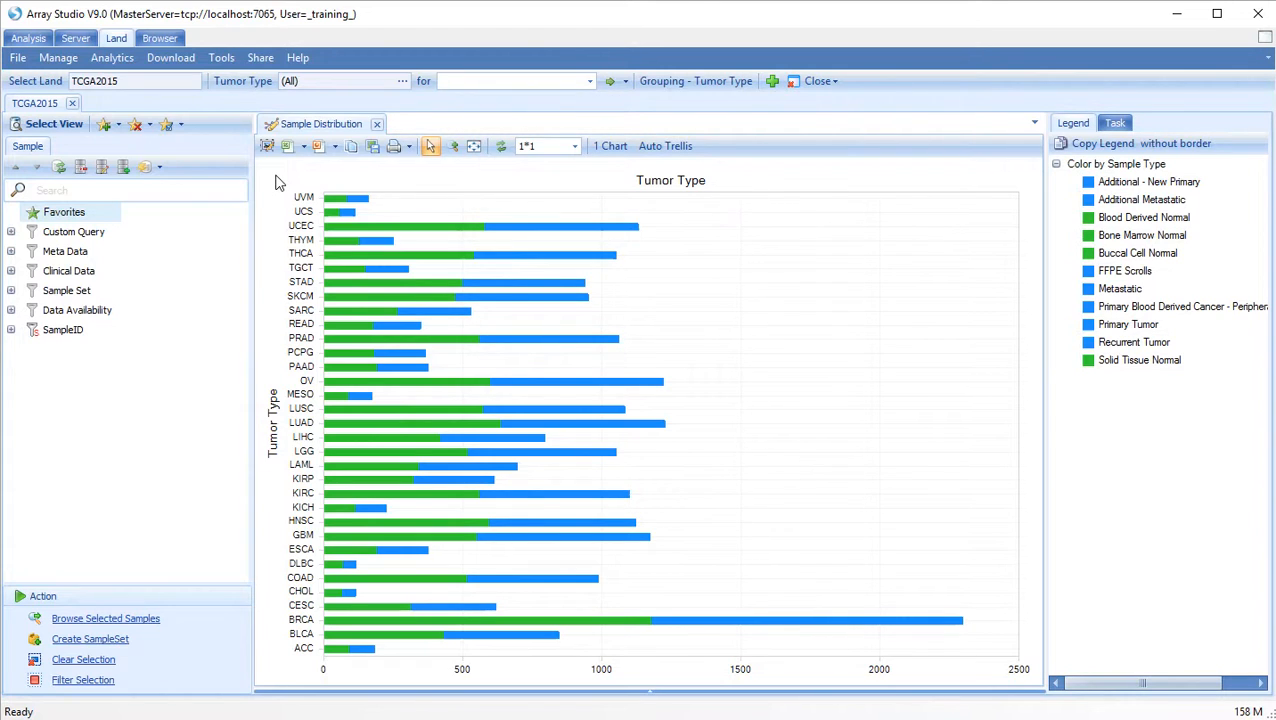
Step: Check the MTBP FPKM Status categories among the custom queries and filter the samples to the BRCA tumor type
left_click(12, 232)
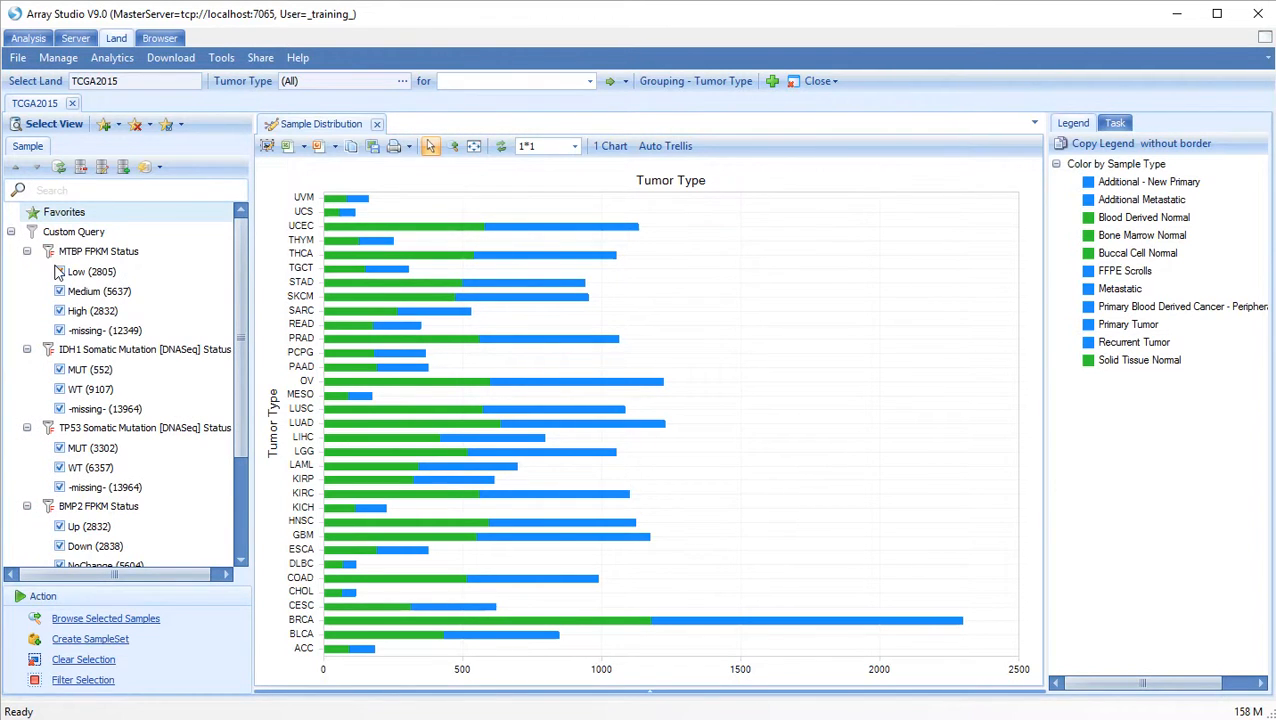
left_click(11, 231)
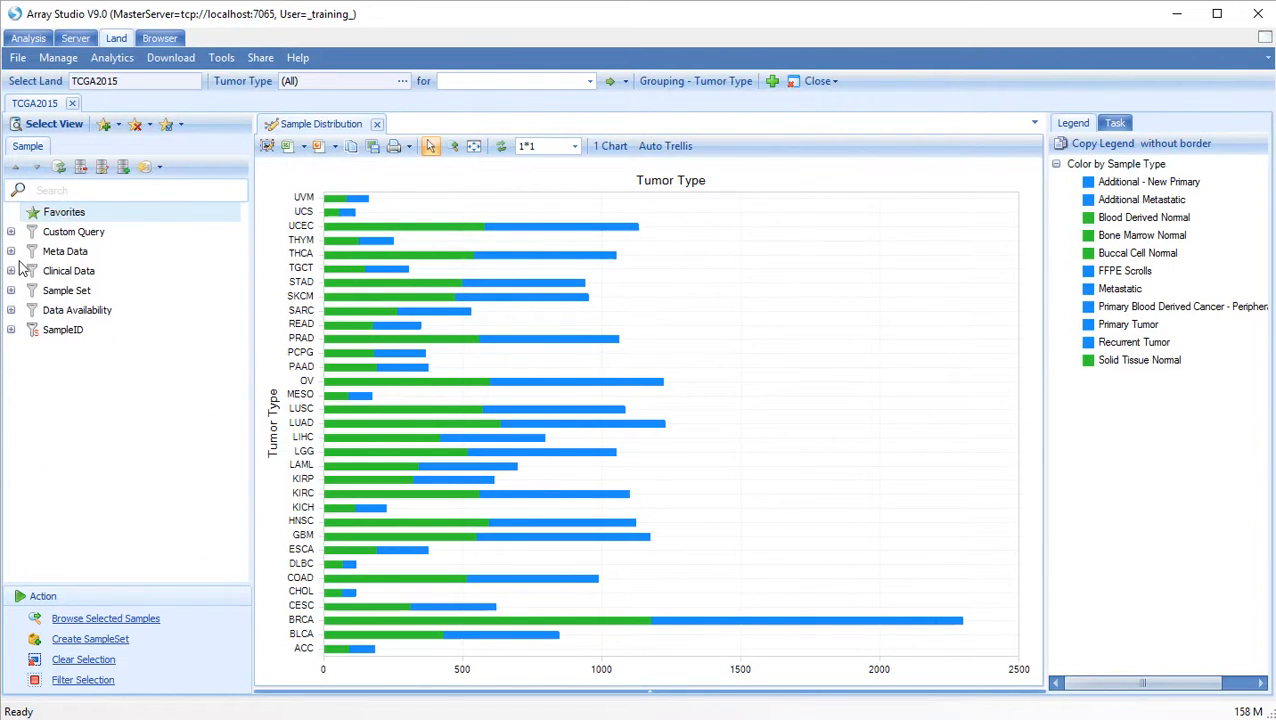
left_click(11, 251)
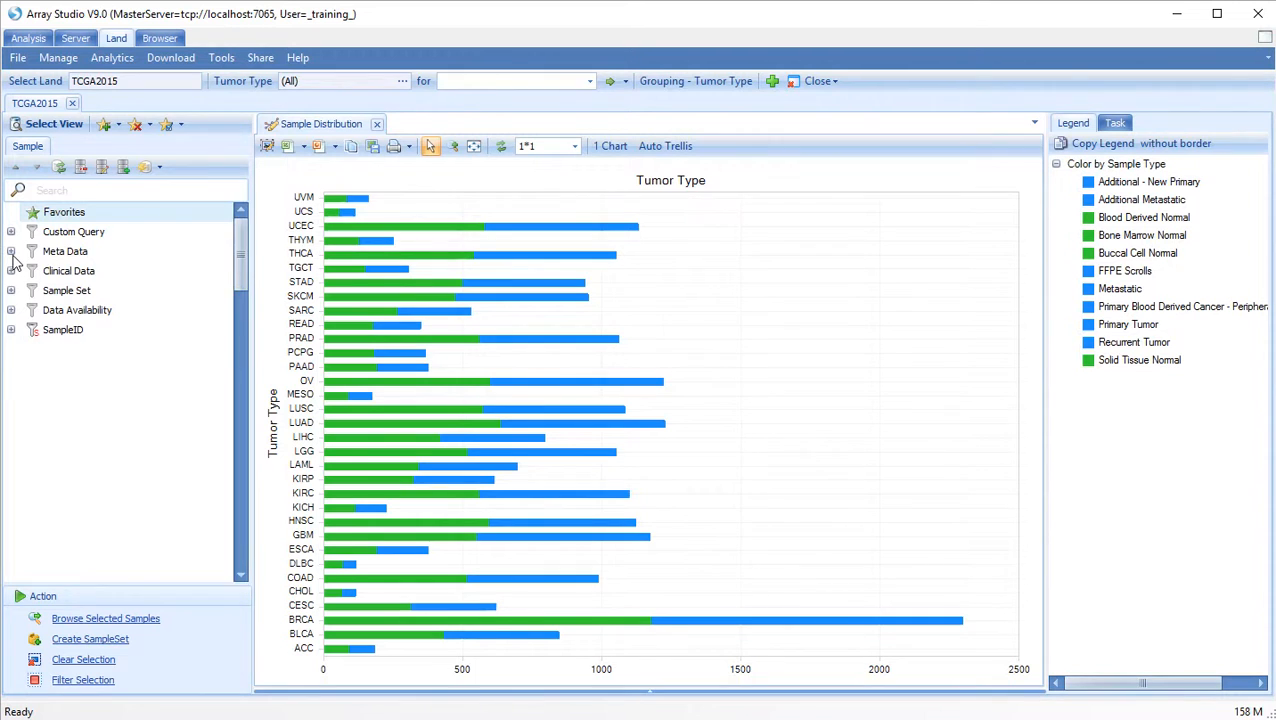
left_click(59, 369)
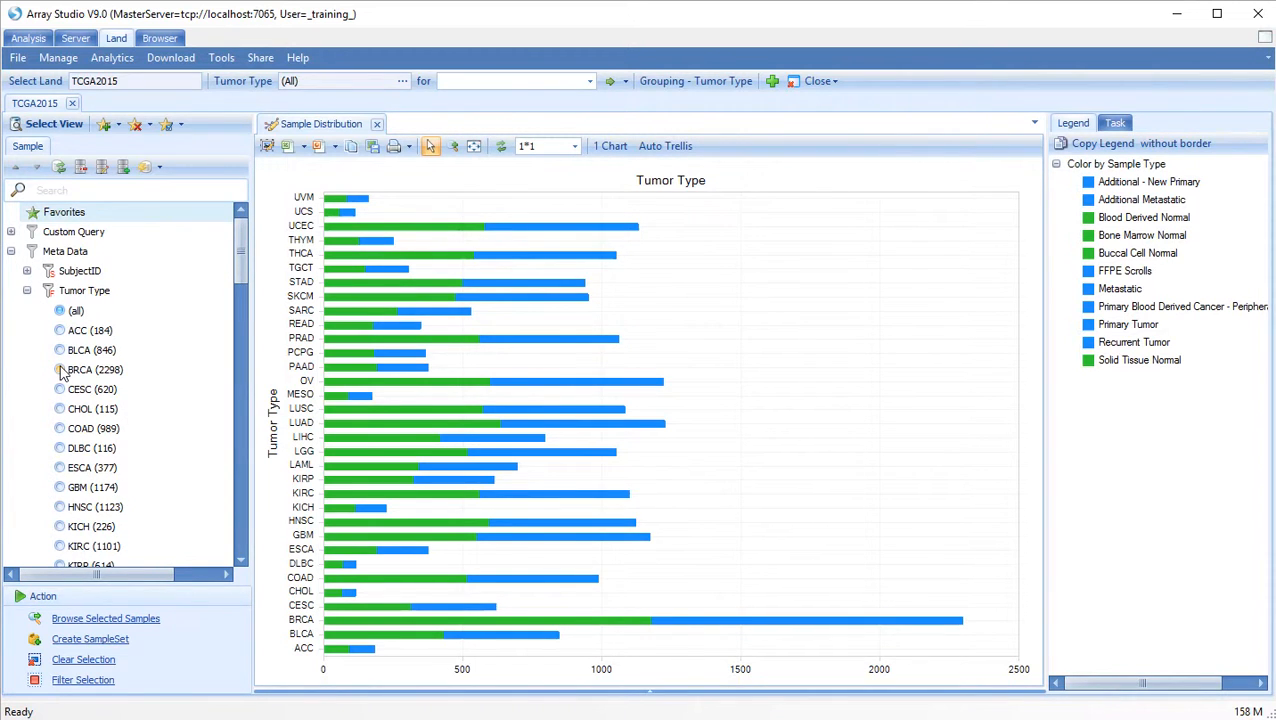
Step: Group the sample distribution by MTBP FPKM Status and show the details of the High primary tumor samples
left_click(665, 88)
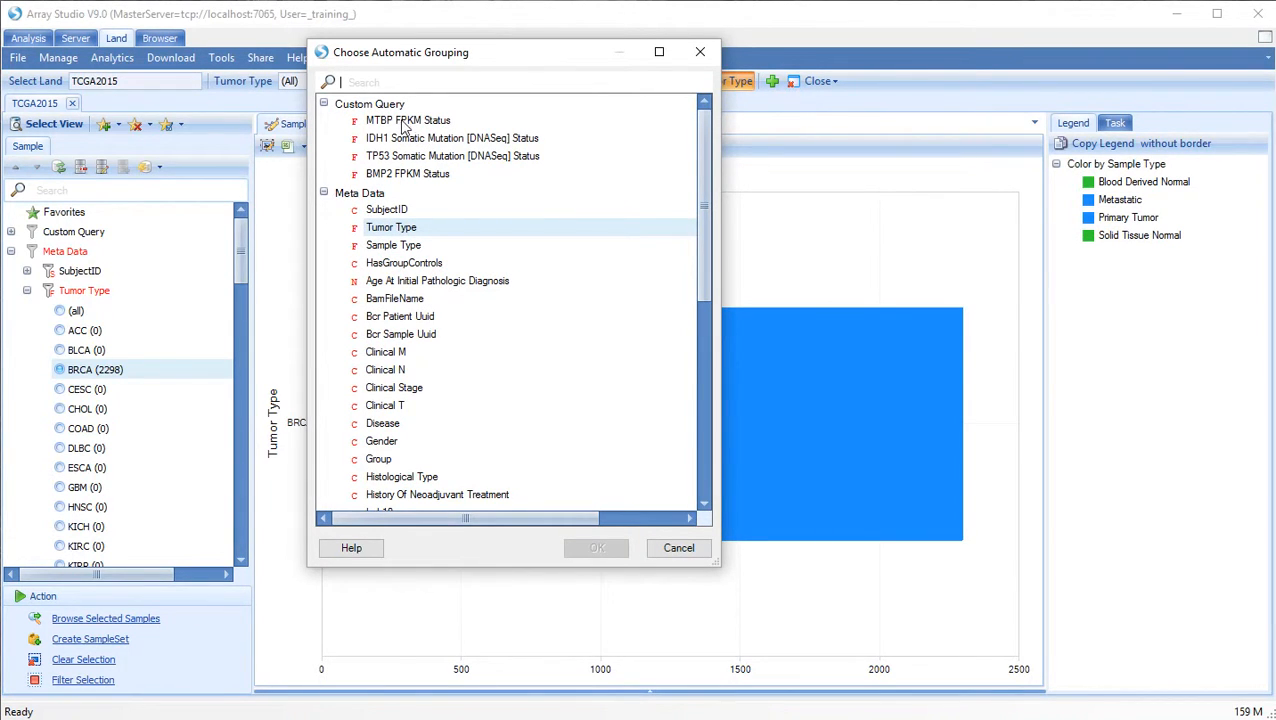
left_click(408, 121)
left_click(597, 548)
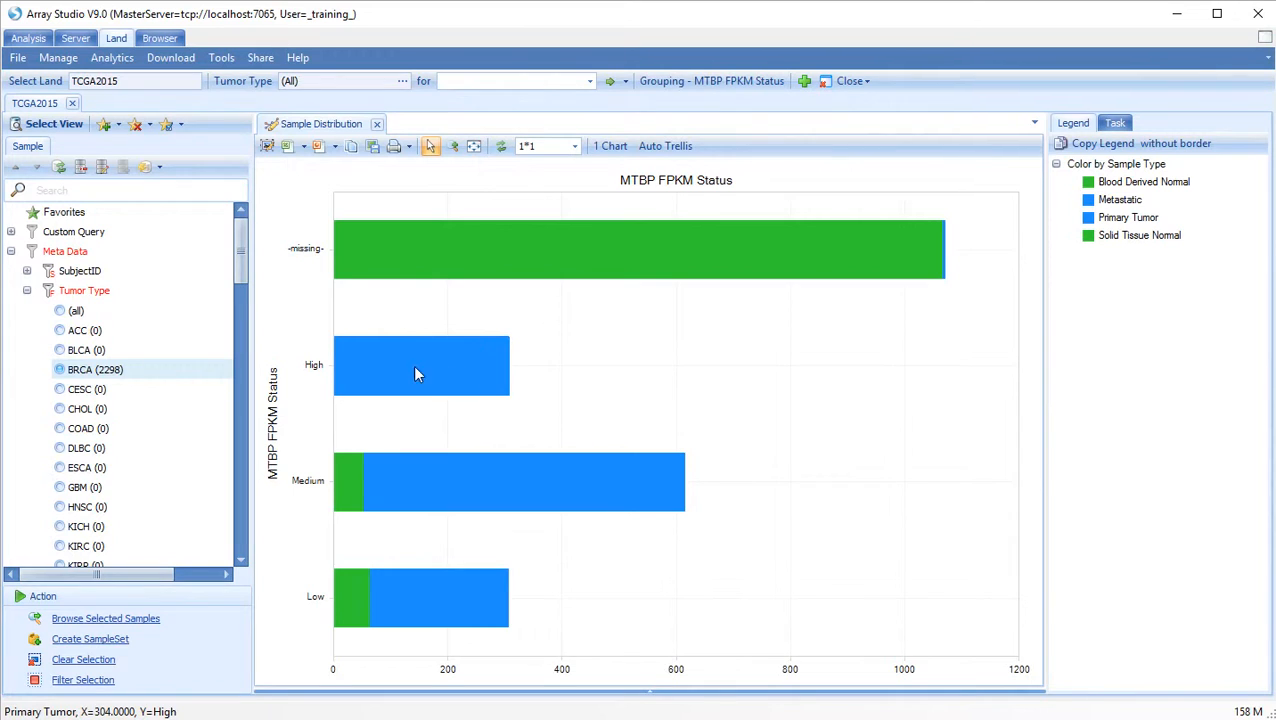
left_click(386, 363)
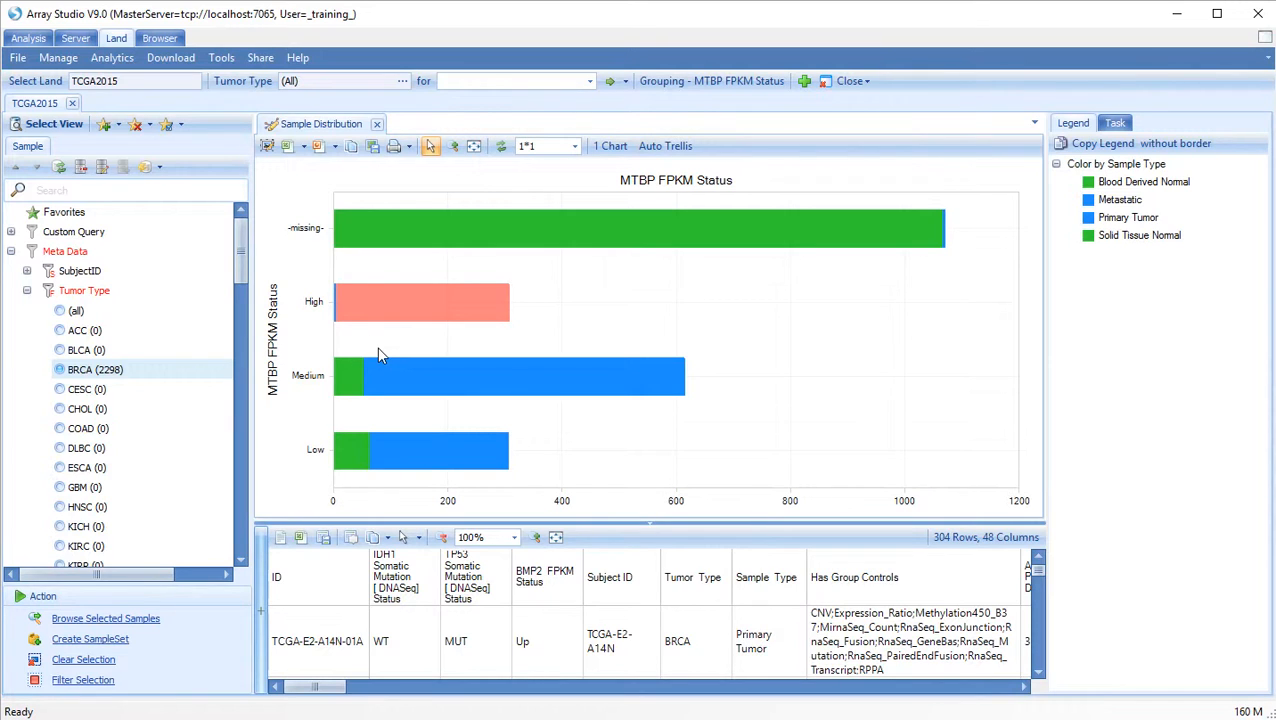
Step: Search the land for the gene MTBP and display its RNA-Seq Gene FPKM view
left_click(495, 80)
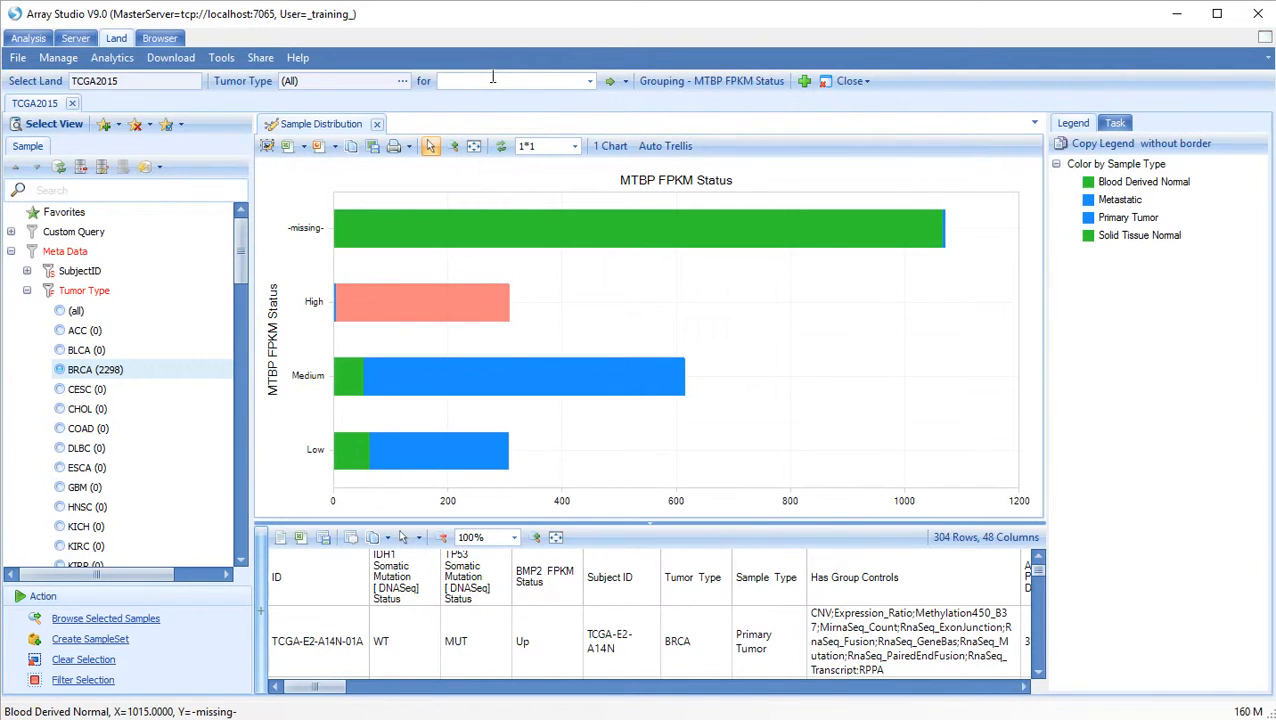
type("mtbp")
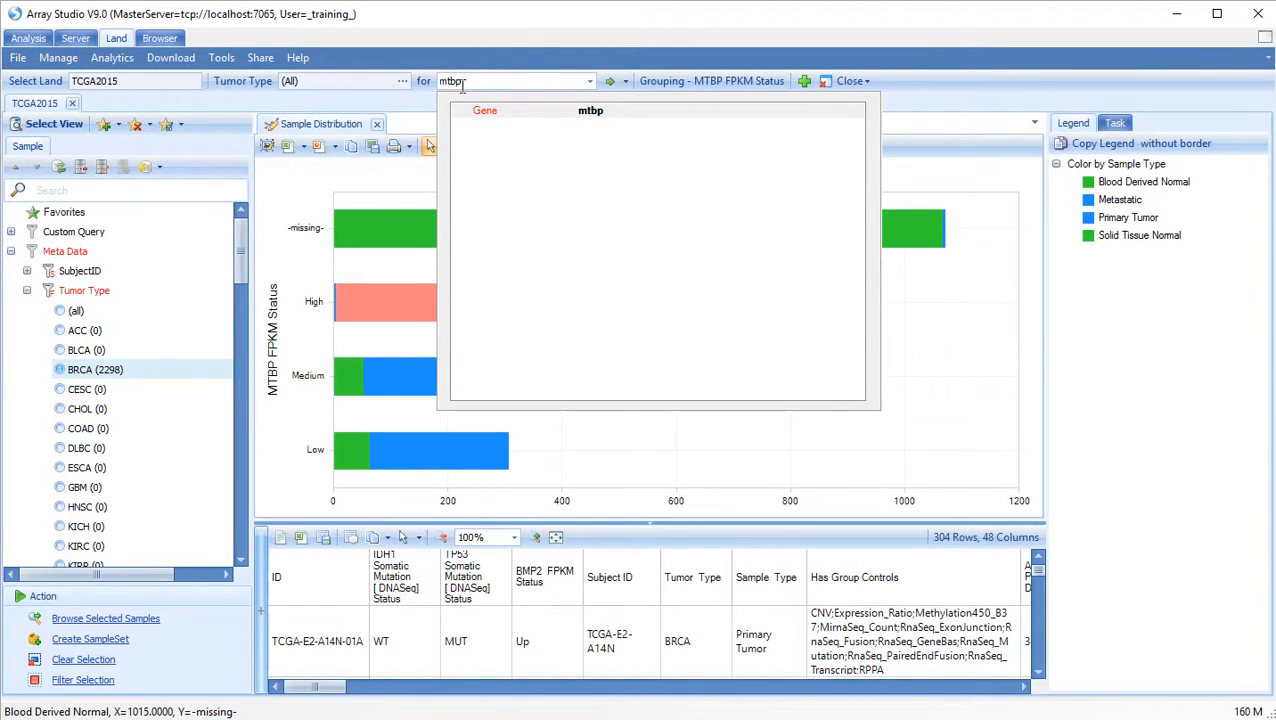
left_click(480, 111)
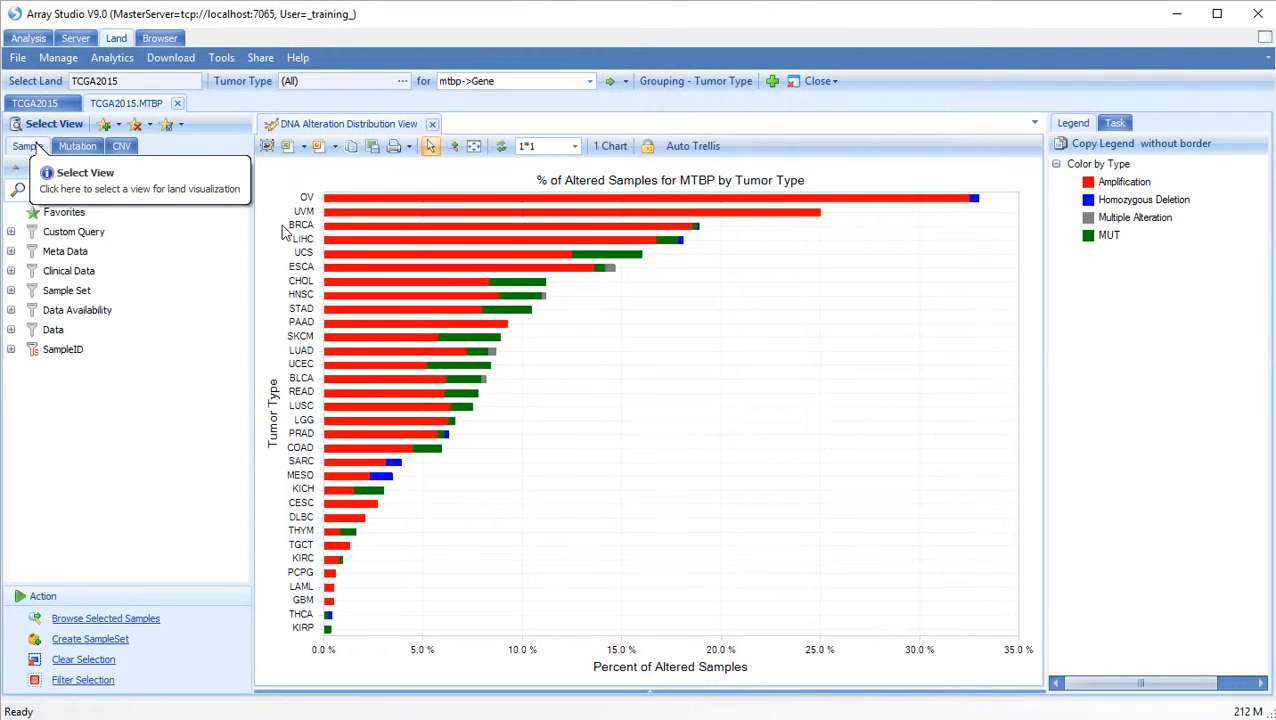
left_click(47, 131)
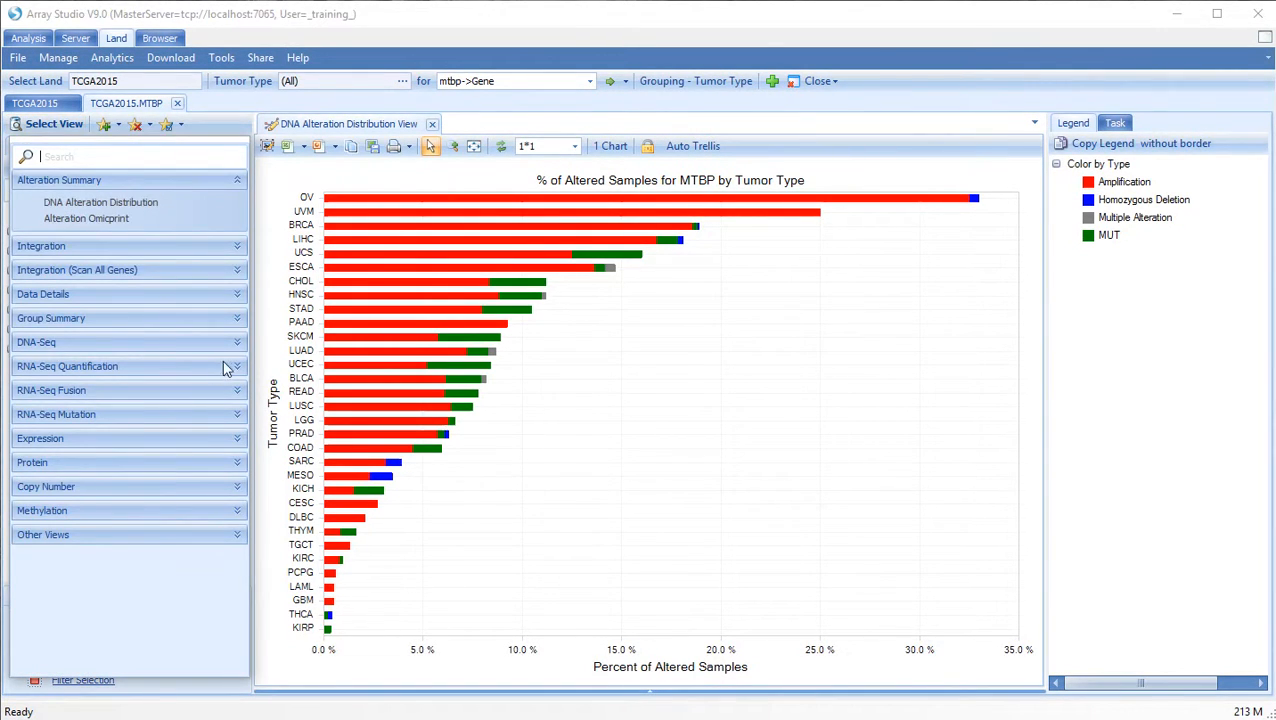
left_click(233, 368)
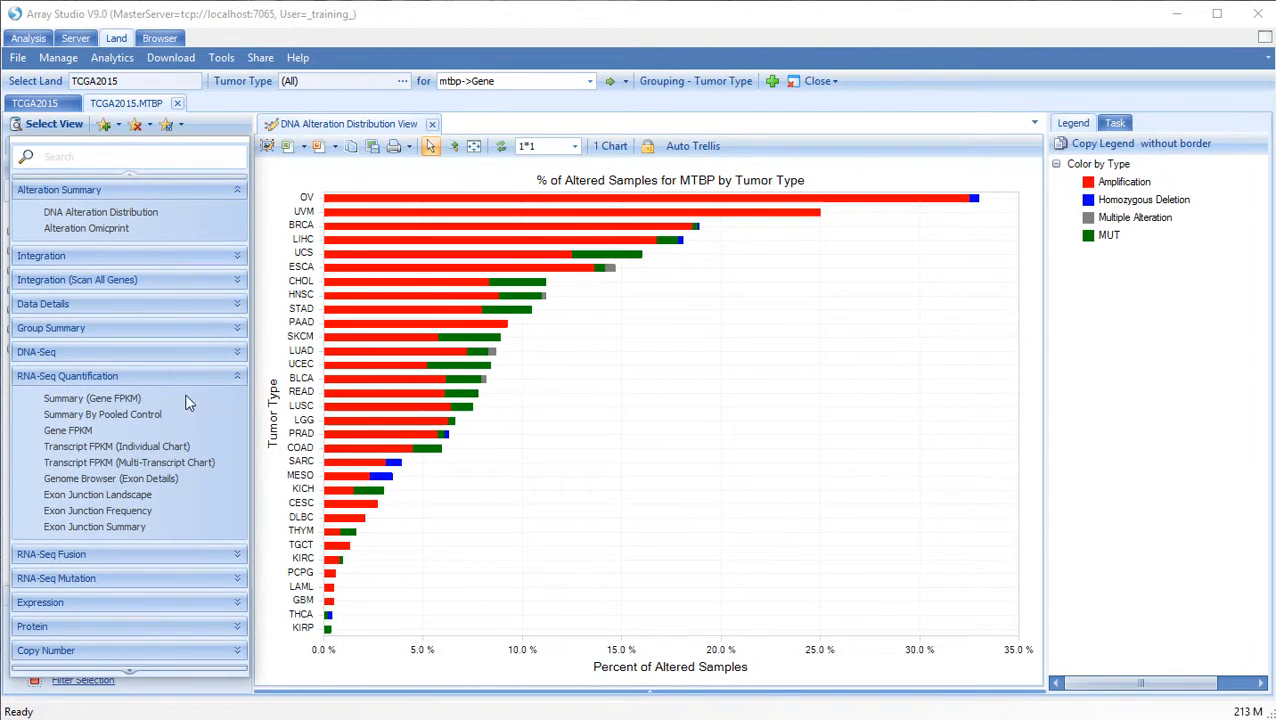
left_click(75, 438)
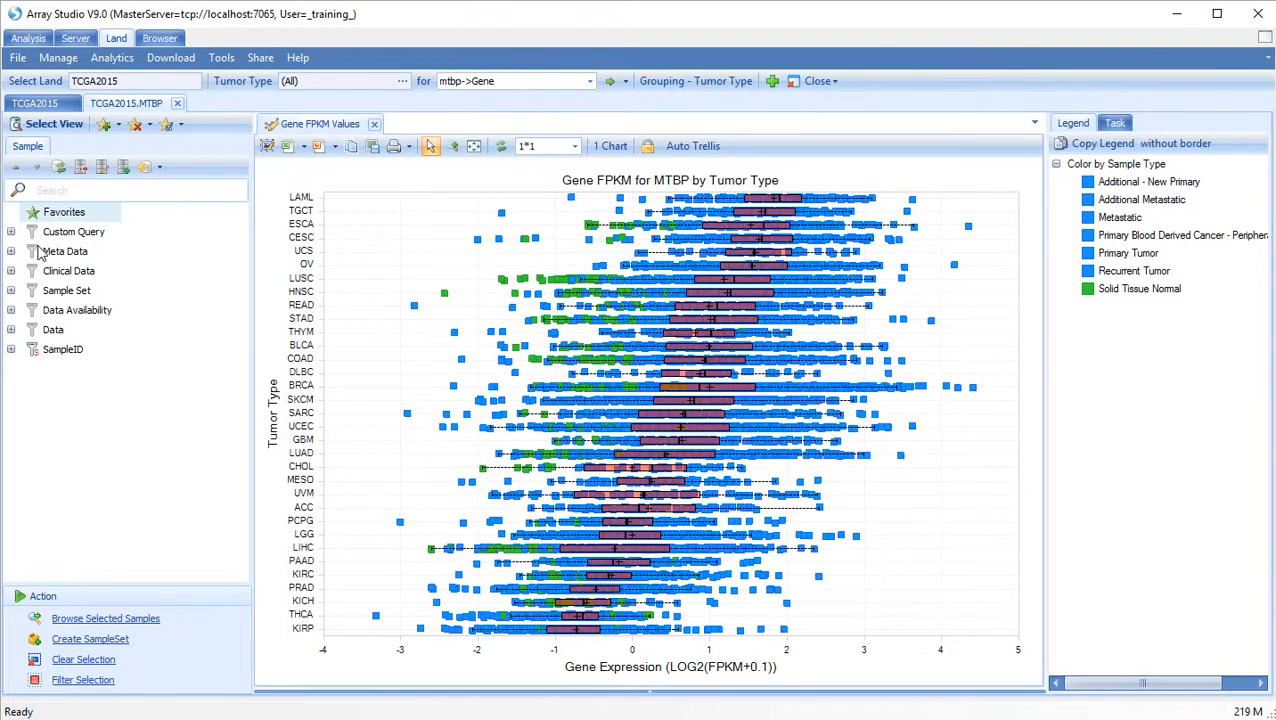
Step: Filter the Gene FPKM chart to the BRCA tumor type and group it by Sample Type
left_click(10, 253)
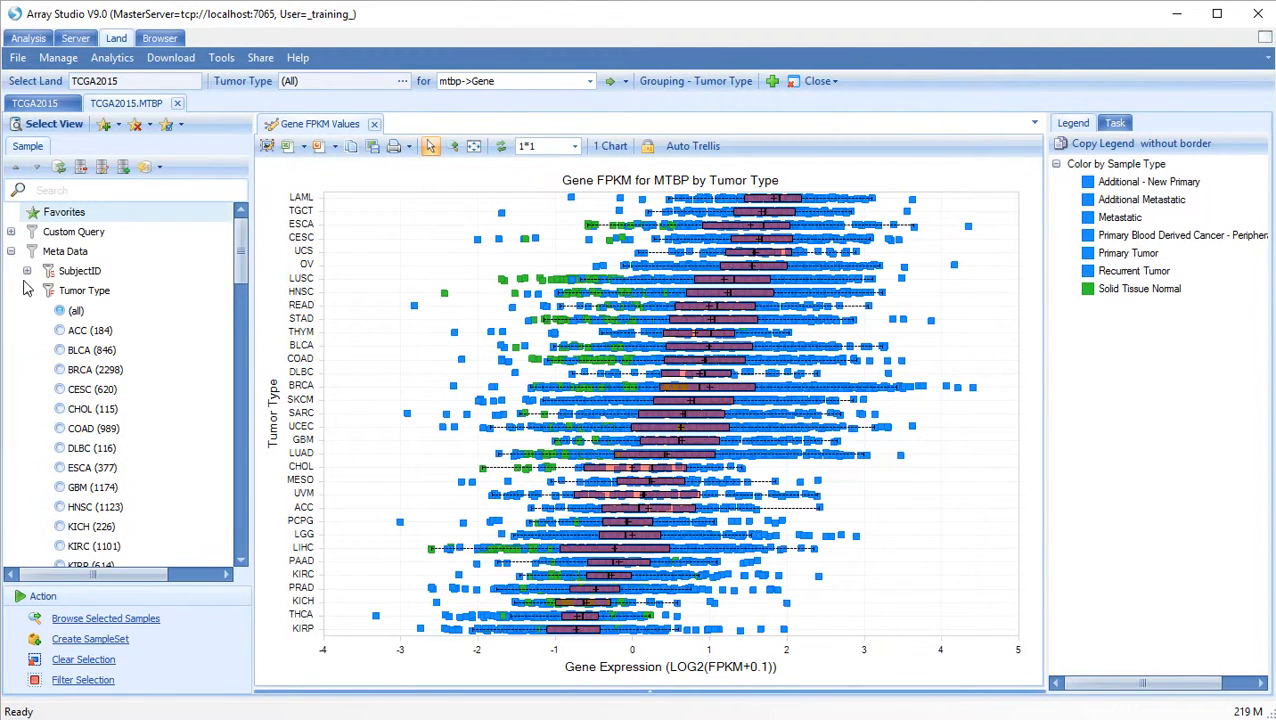
left_click(60, 370)
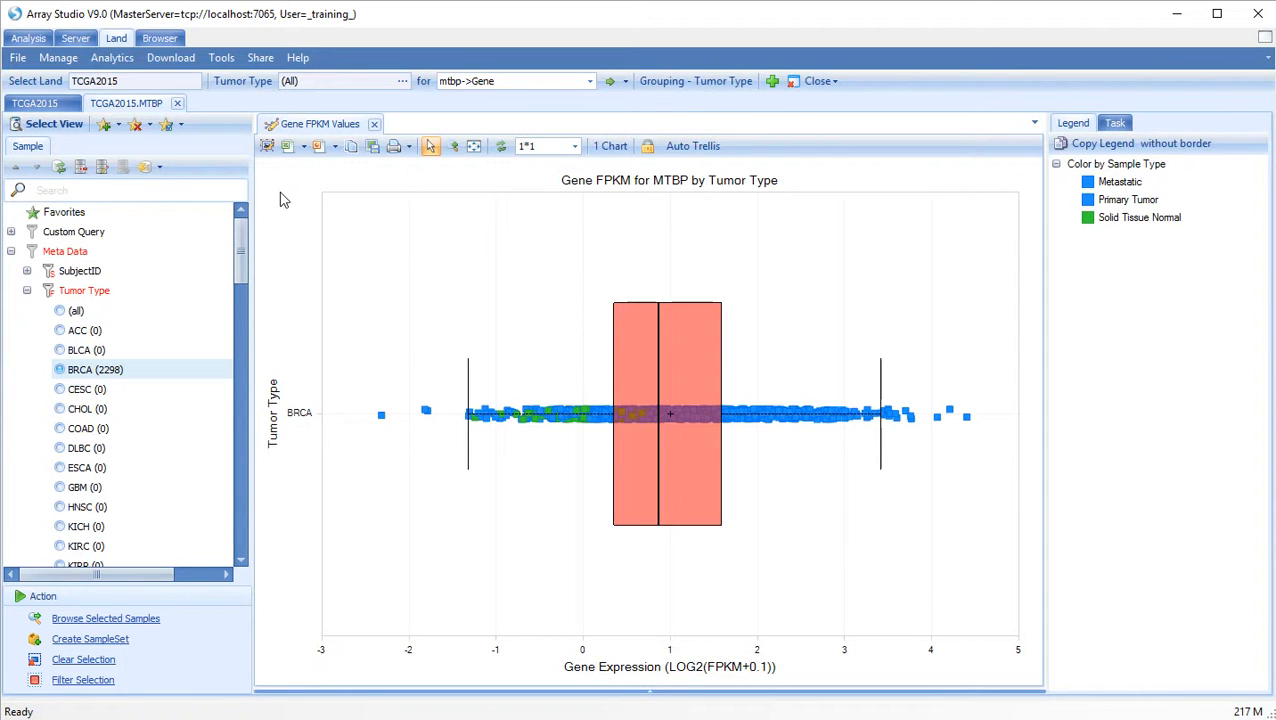
left_click(665, 81)
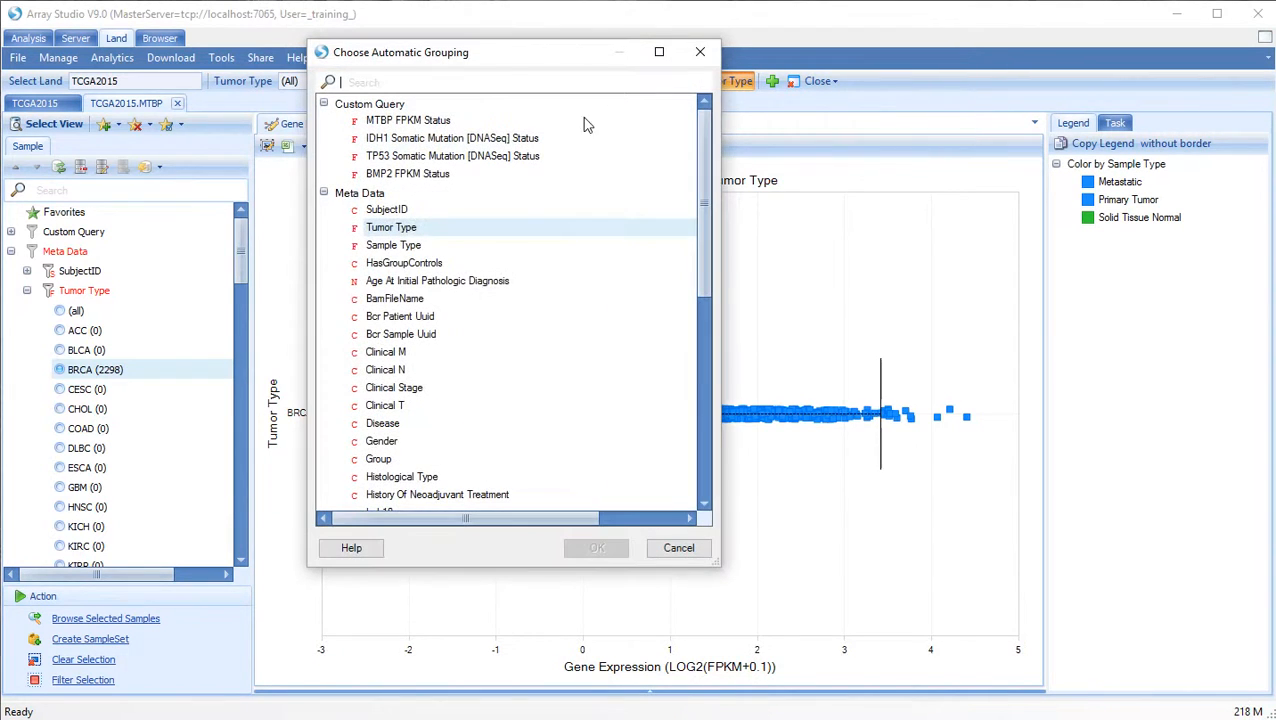
left_click(401, 246)
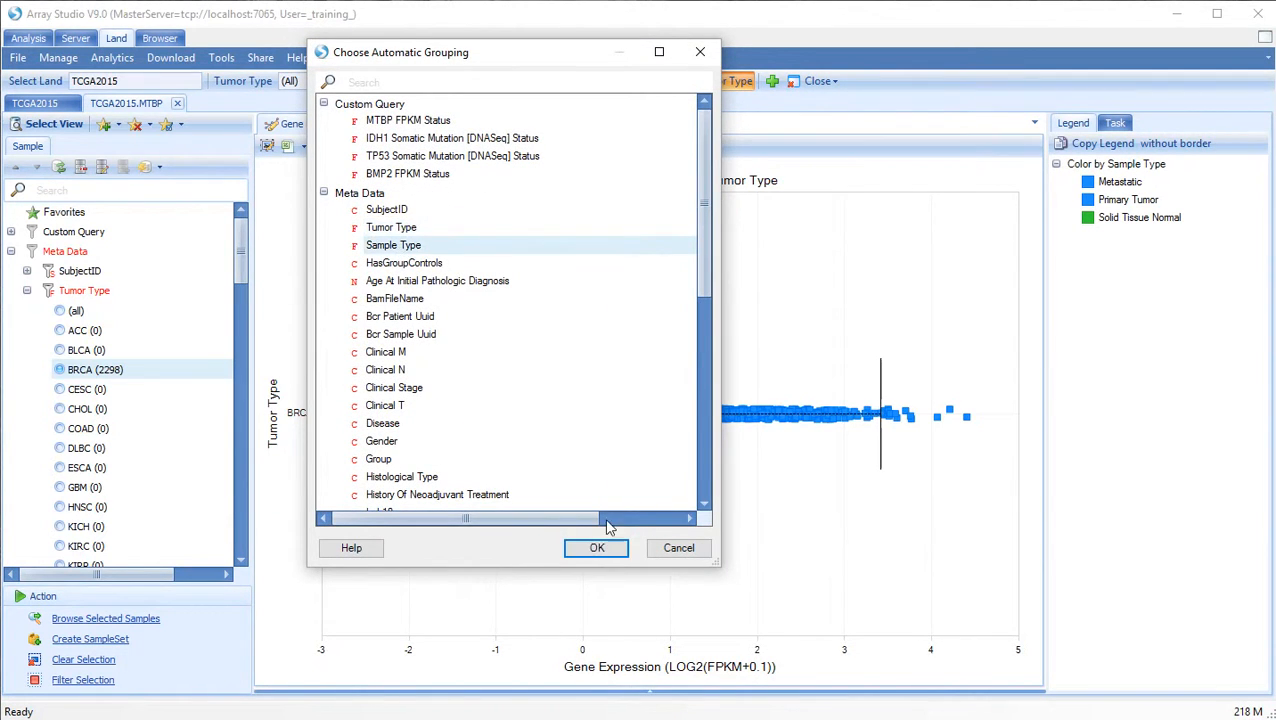
left_click(601, 553)
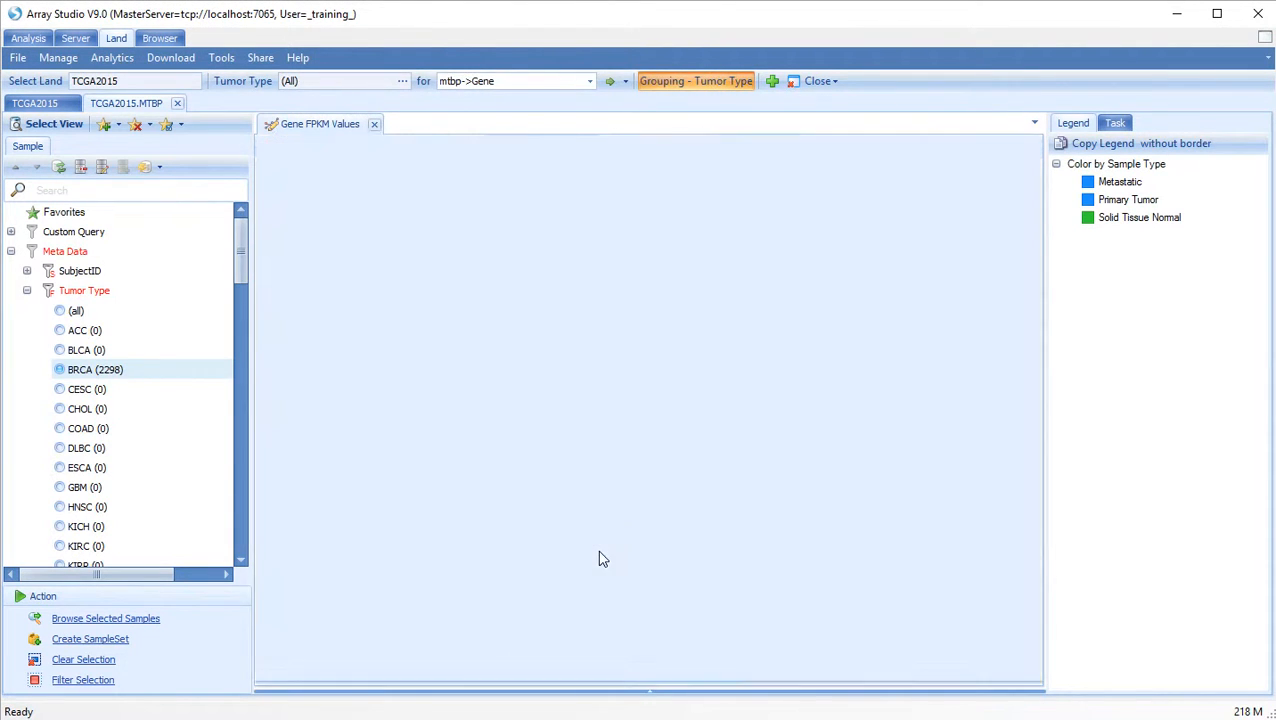
Step: Color the chart symbols by the MTBP FPKM Status custom query and display the legend
left_click(1116, 124)
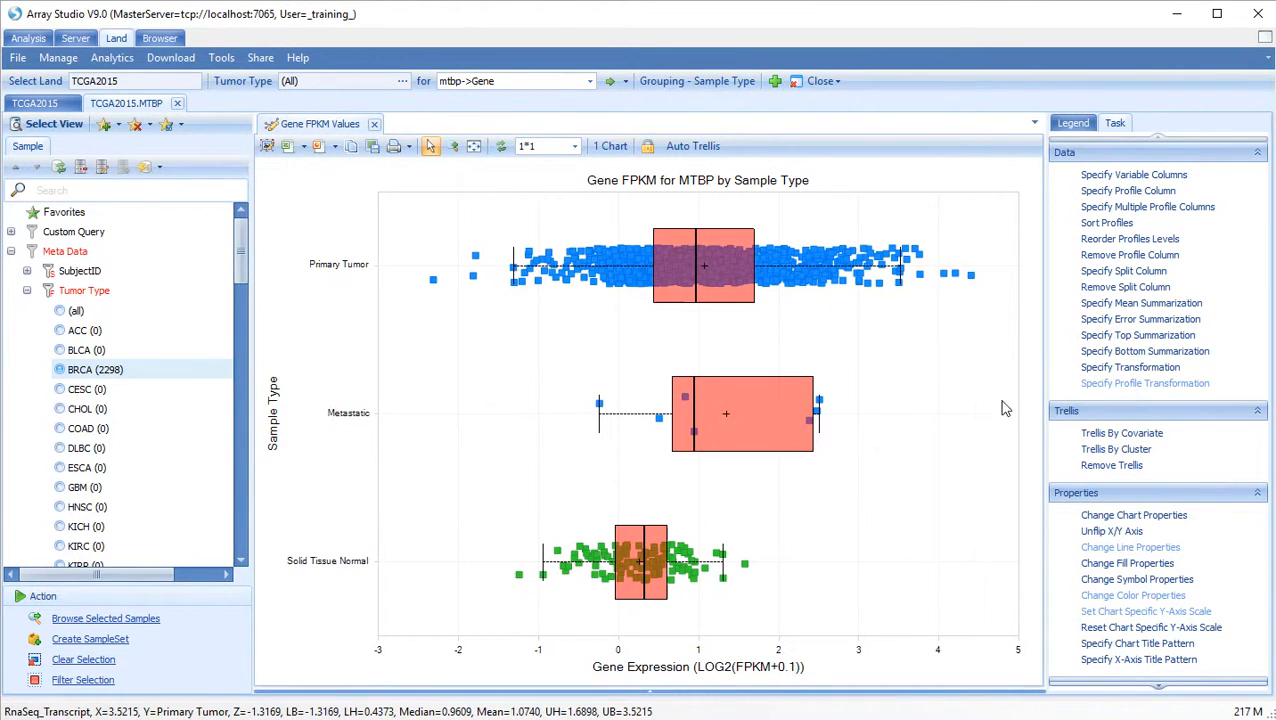
left_click(1153, 585)
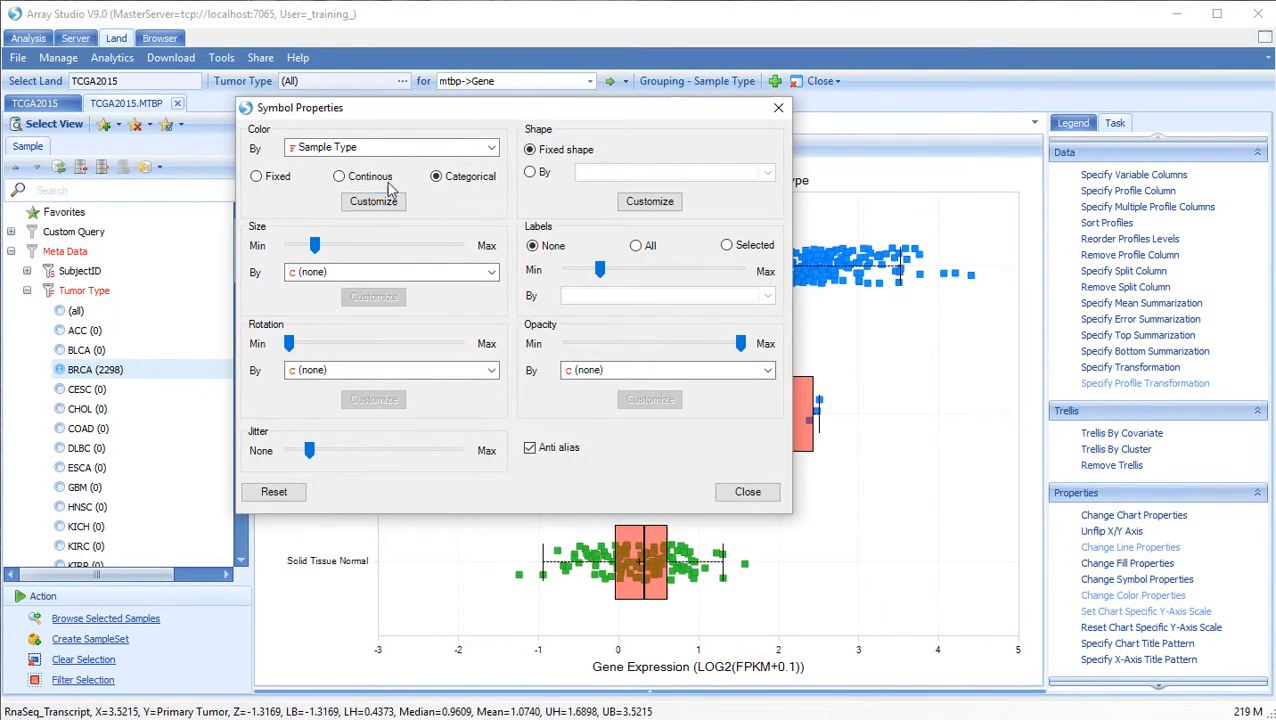
left_click(360, 152)
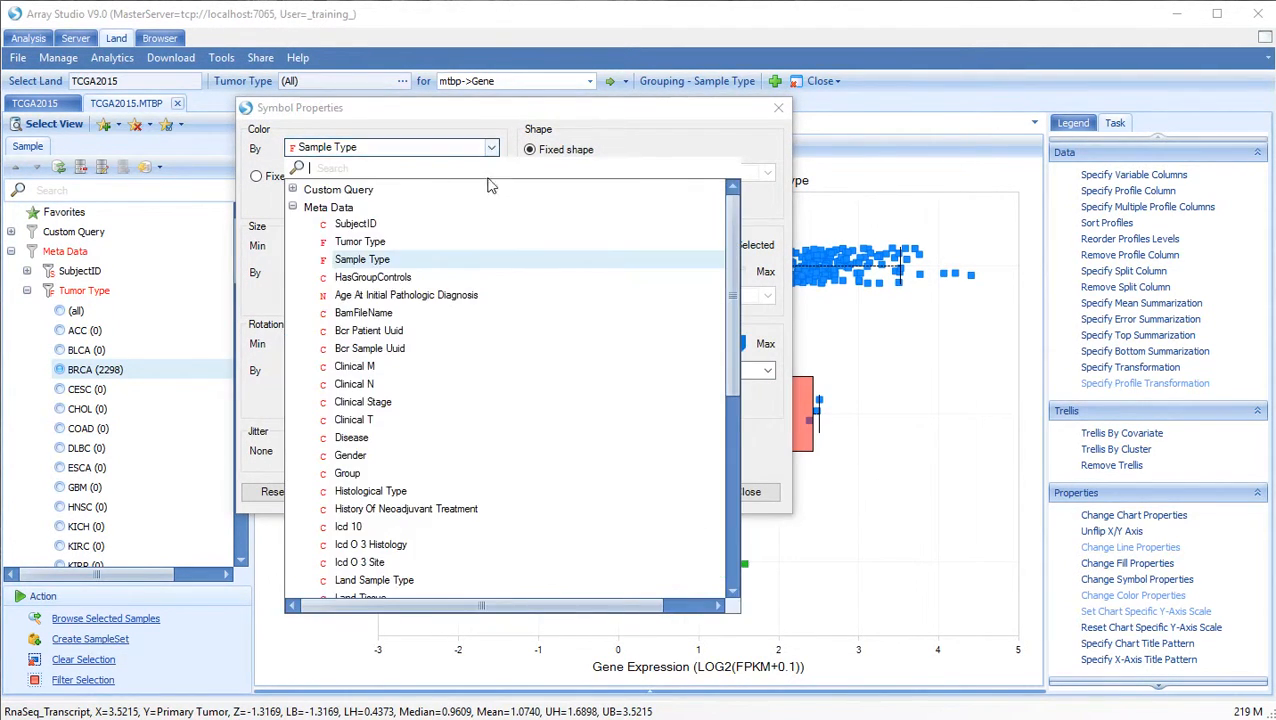
left_click(292, 189)
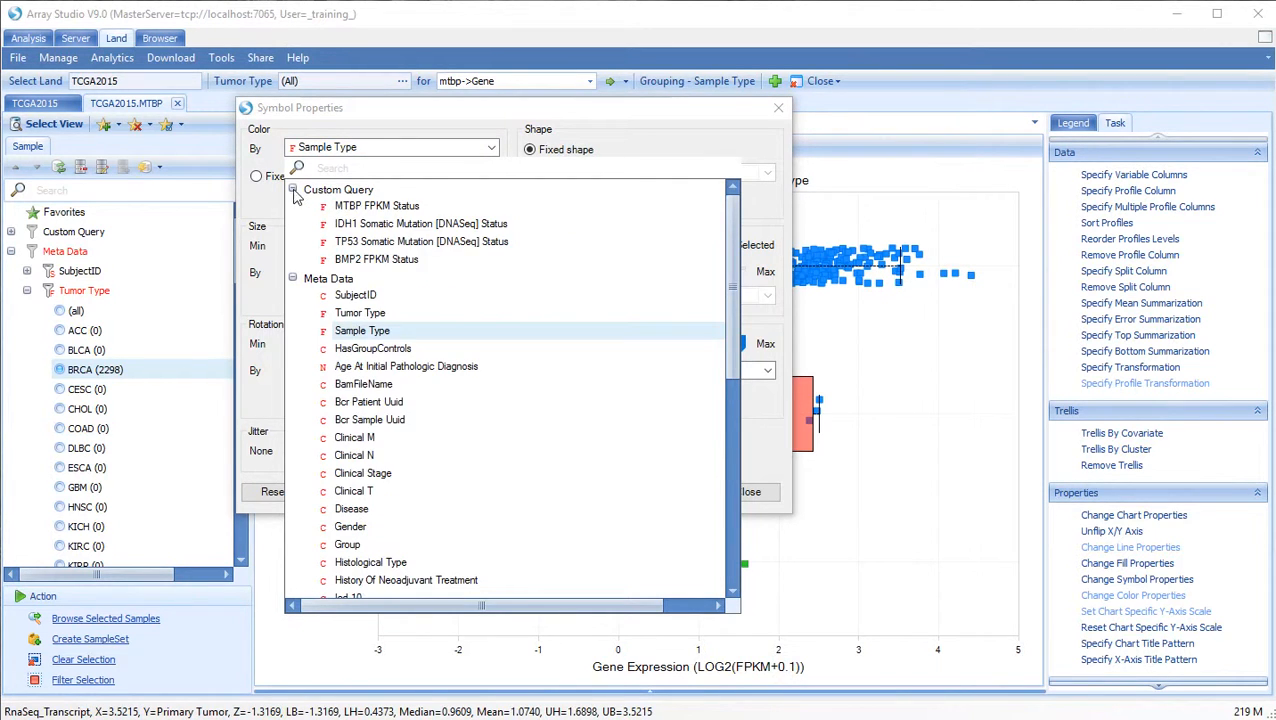
left_click(342, 212)
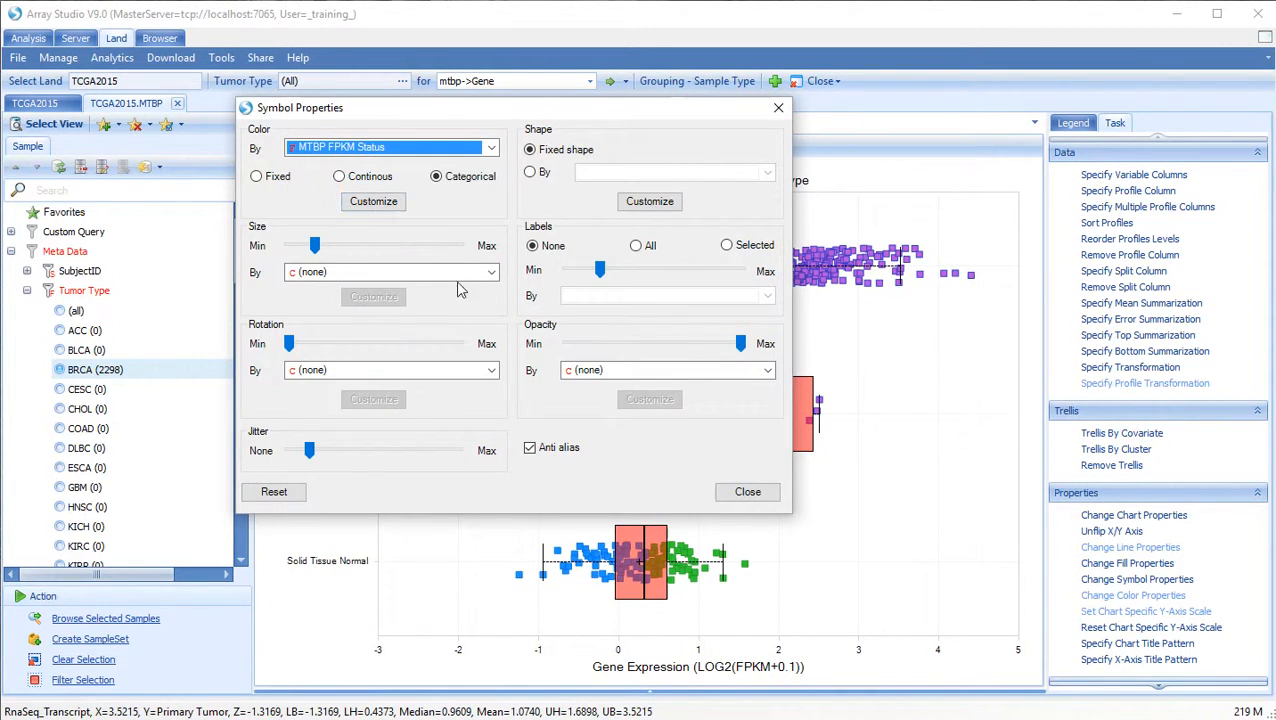
left_click(748, 492)
left_click(1068, 123)
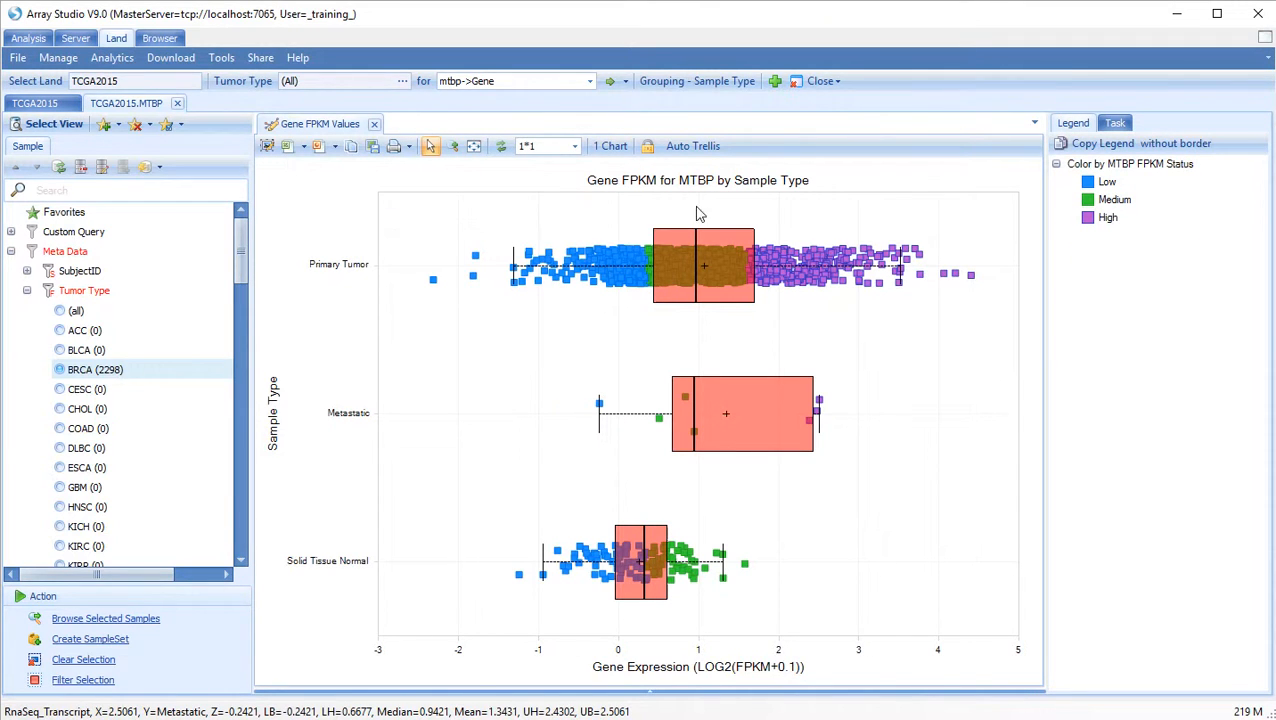
Step: Change the Gene FPKM chart's profile gallery from box plot to Scatter and display the color legend again
left_click(1113, 125)
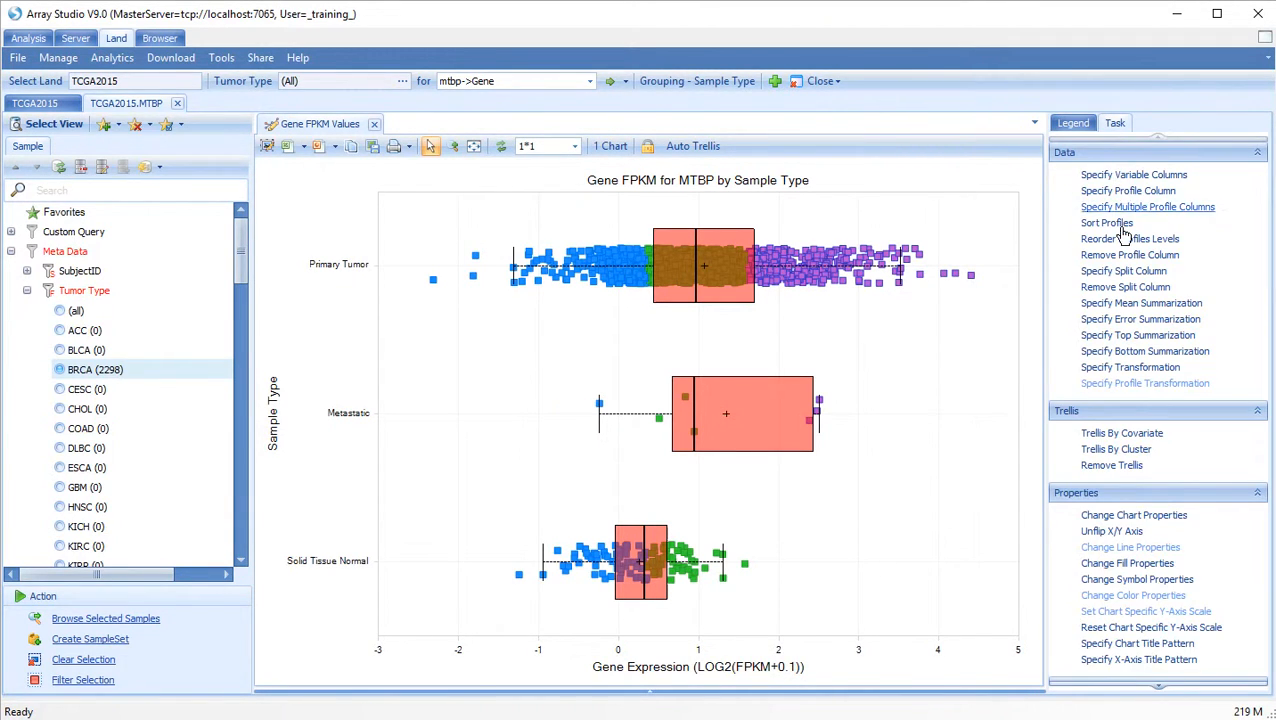
scroll(1128, 240, "down", 5)
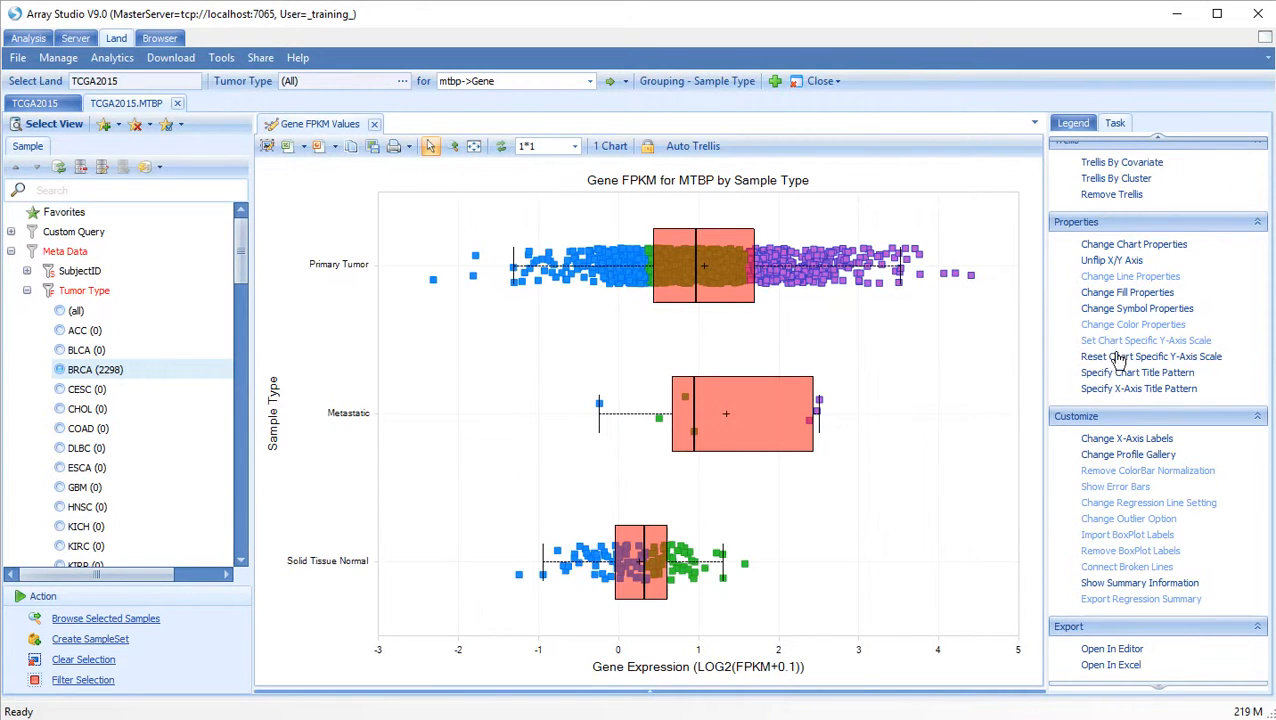
left_click(1110, 456)
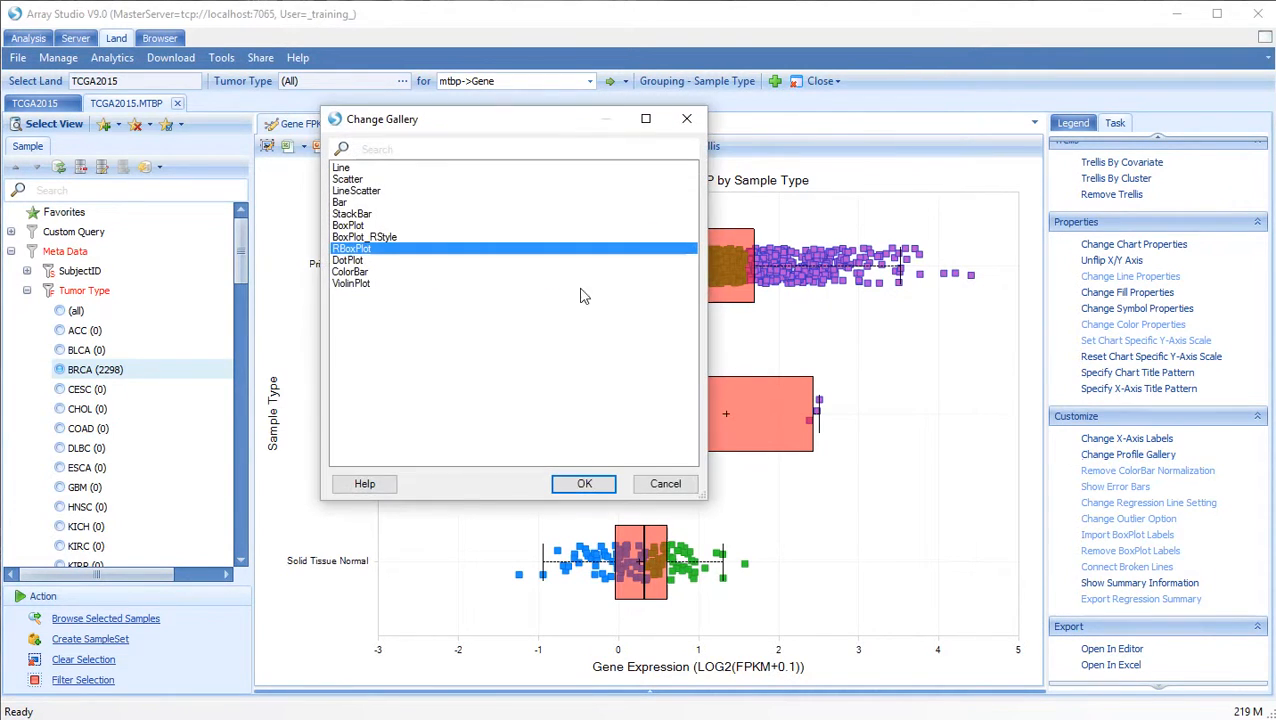
left_click(375, 180)
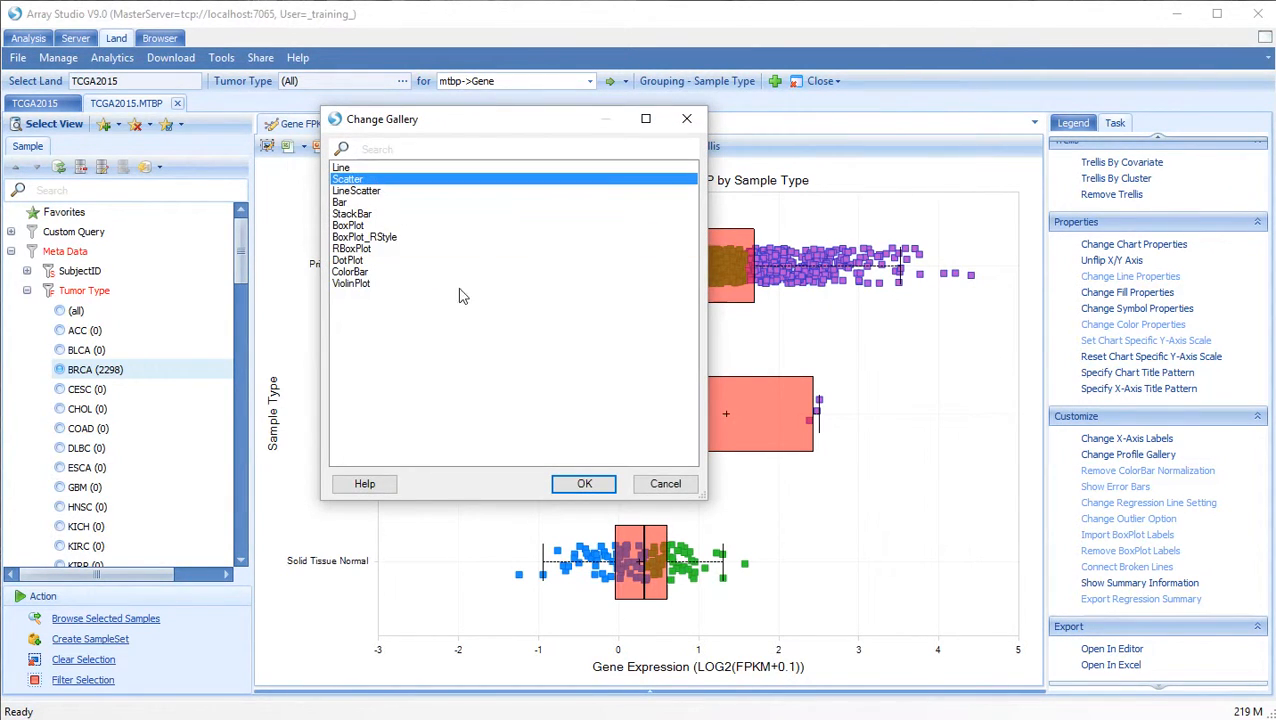
left_click(572, 484)
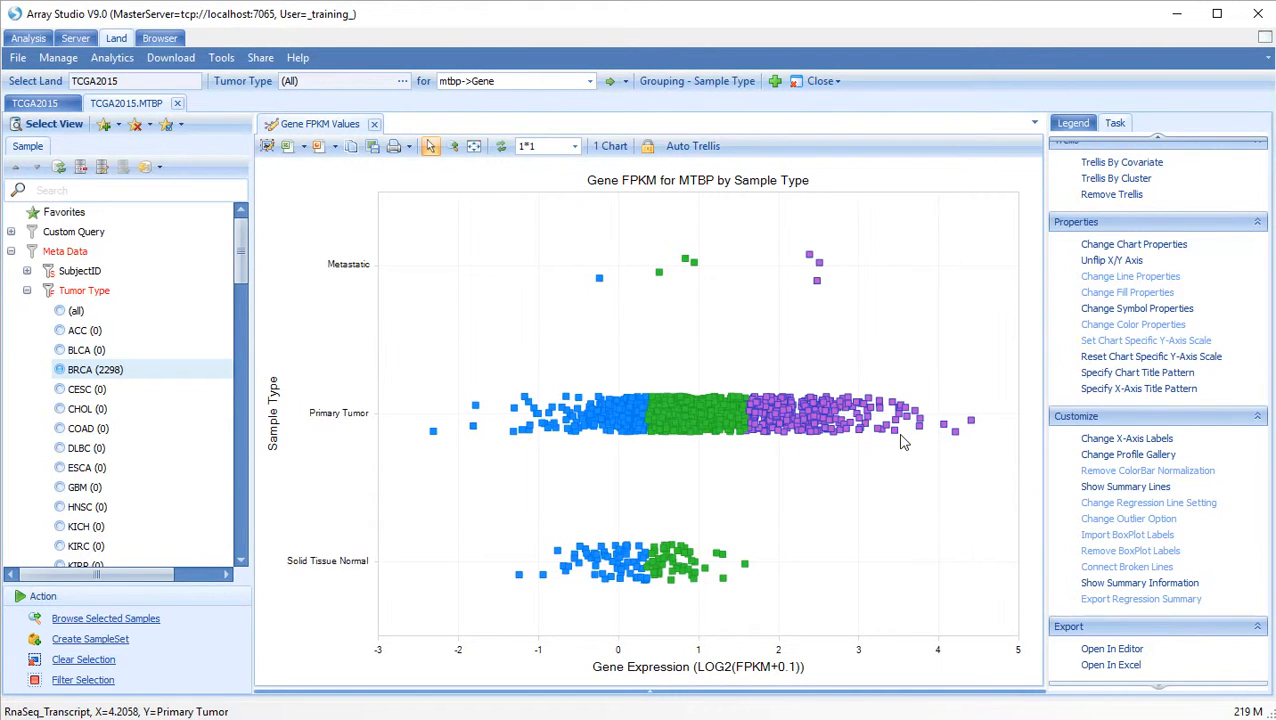
left_click(1068, 124)
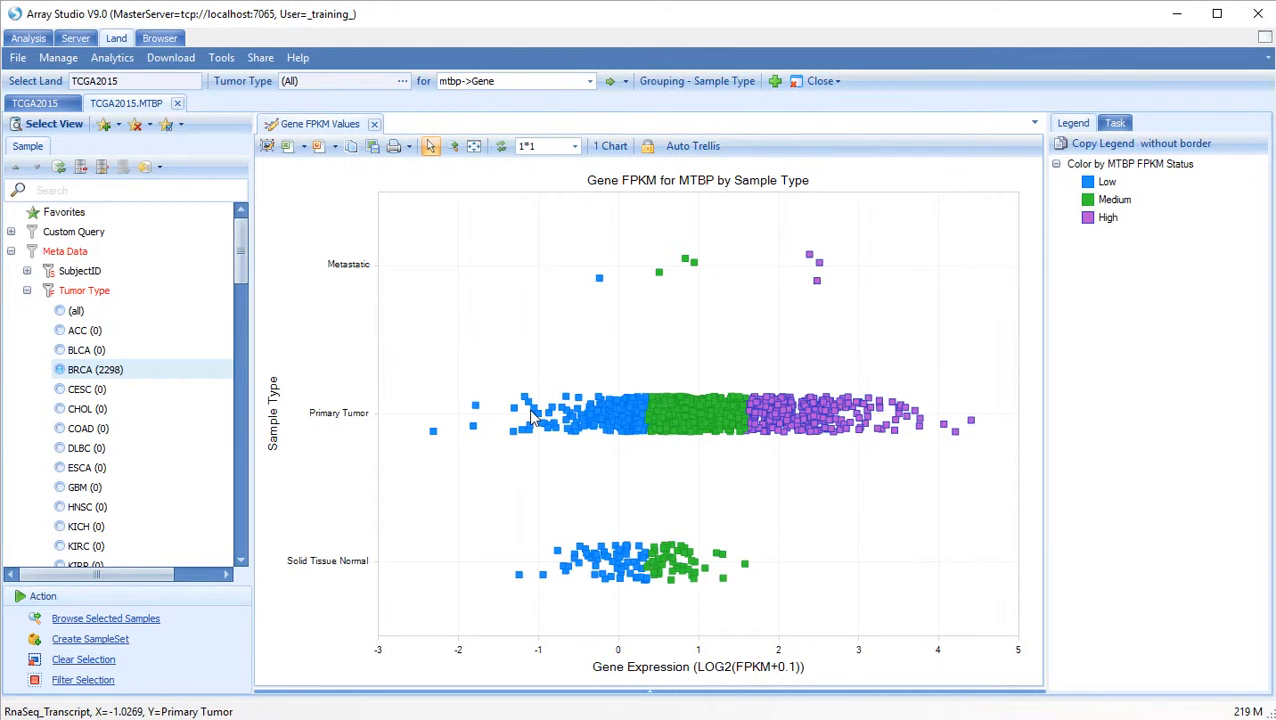
Step: Switch from the Gene FPKM chart to the Survival Data view for the BRCA samples
left_click(72, 130)
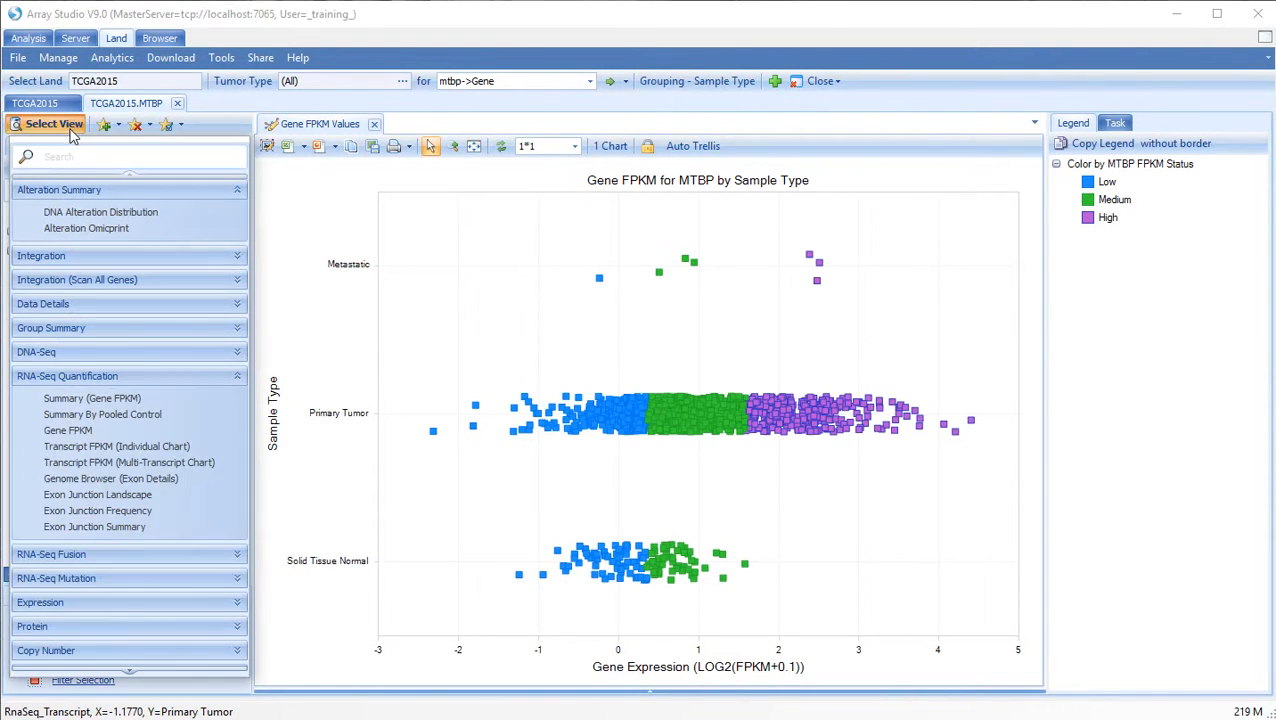
scroll(121, 285, "down", 1)
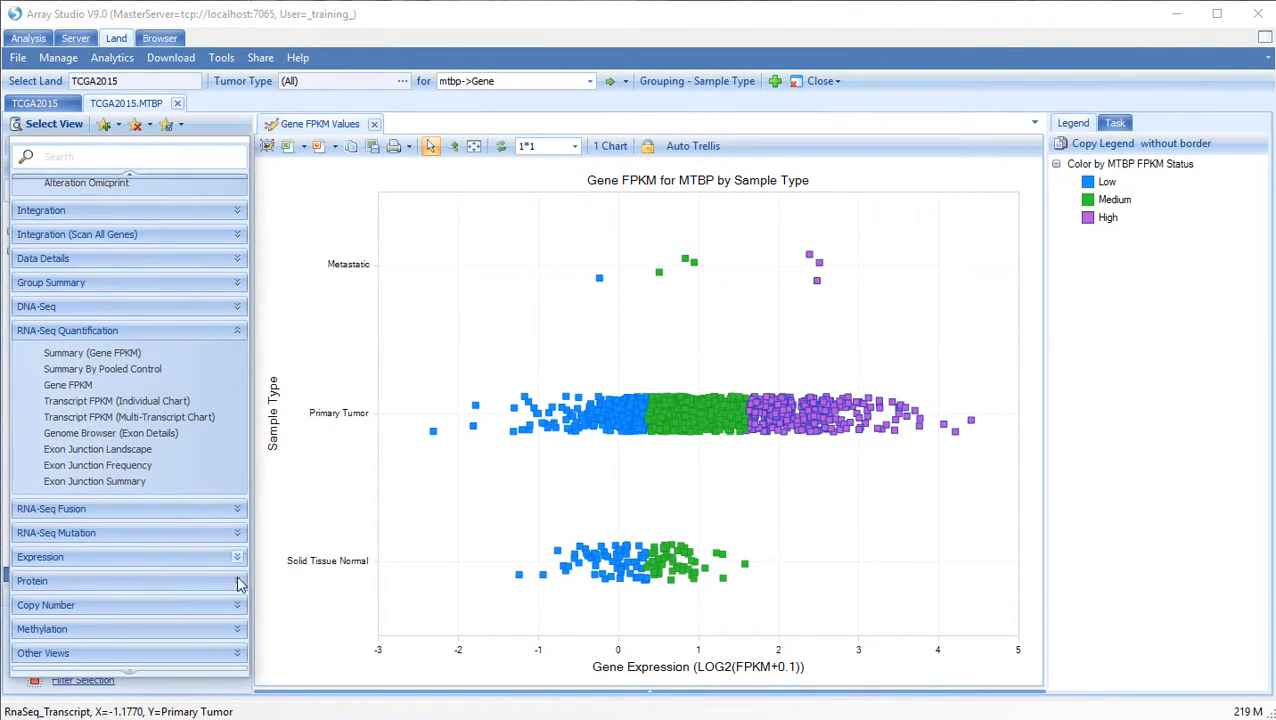
left_click(237, 653)
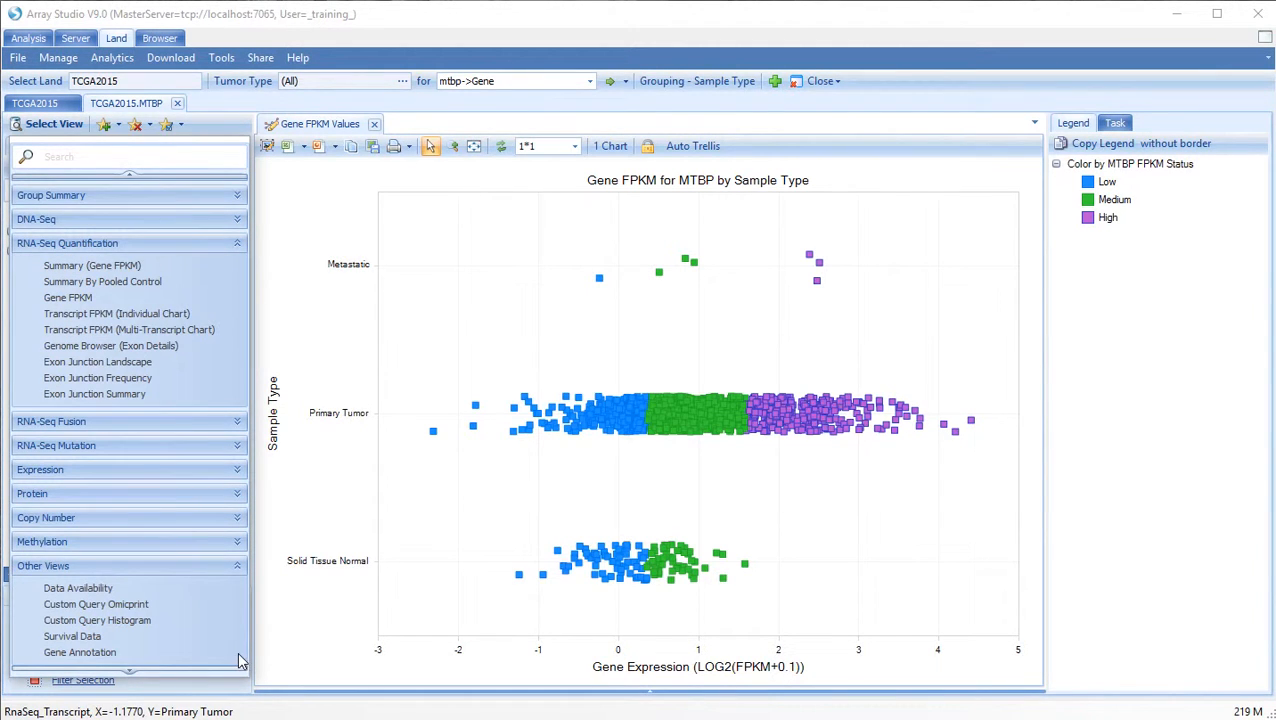
left_click(86, 636)
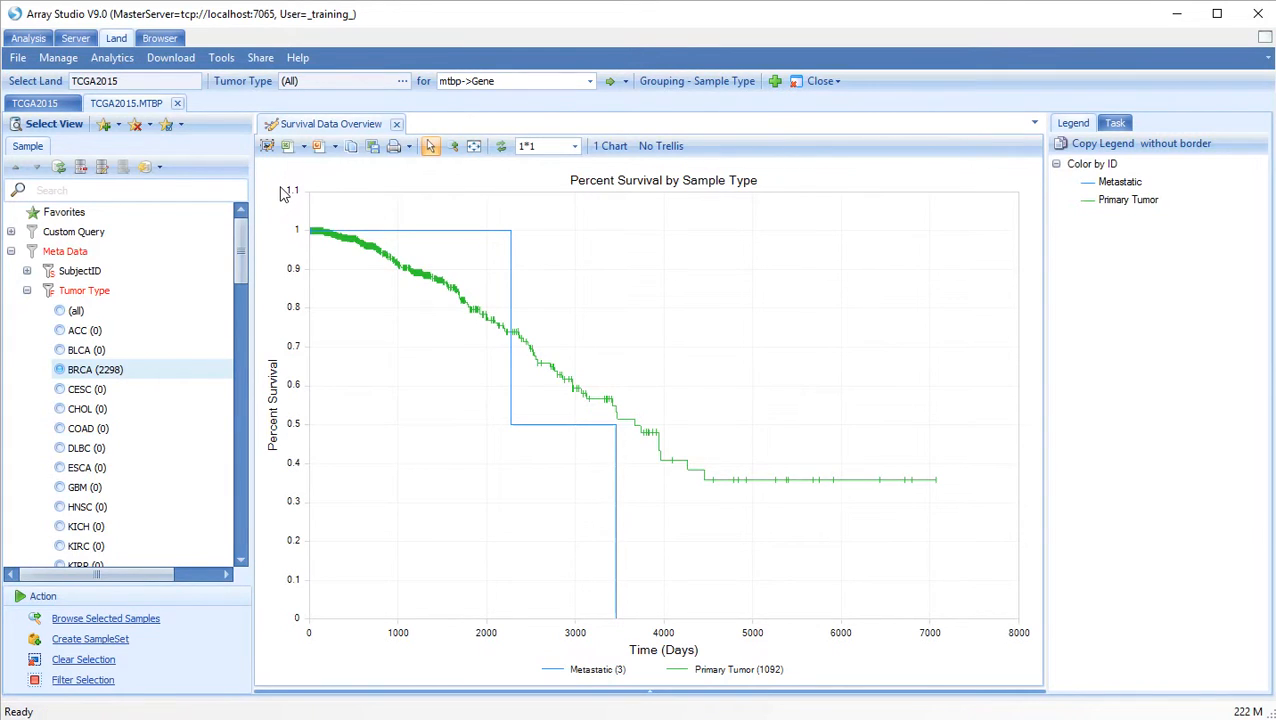
Step: Group the survival curves by the MTBP FPKM Status custom query
left_click(664, 84)
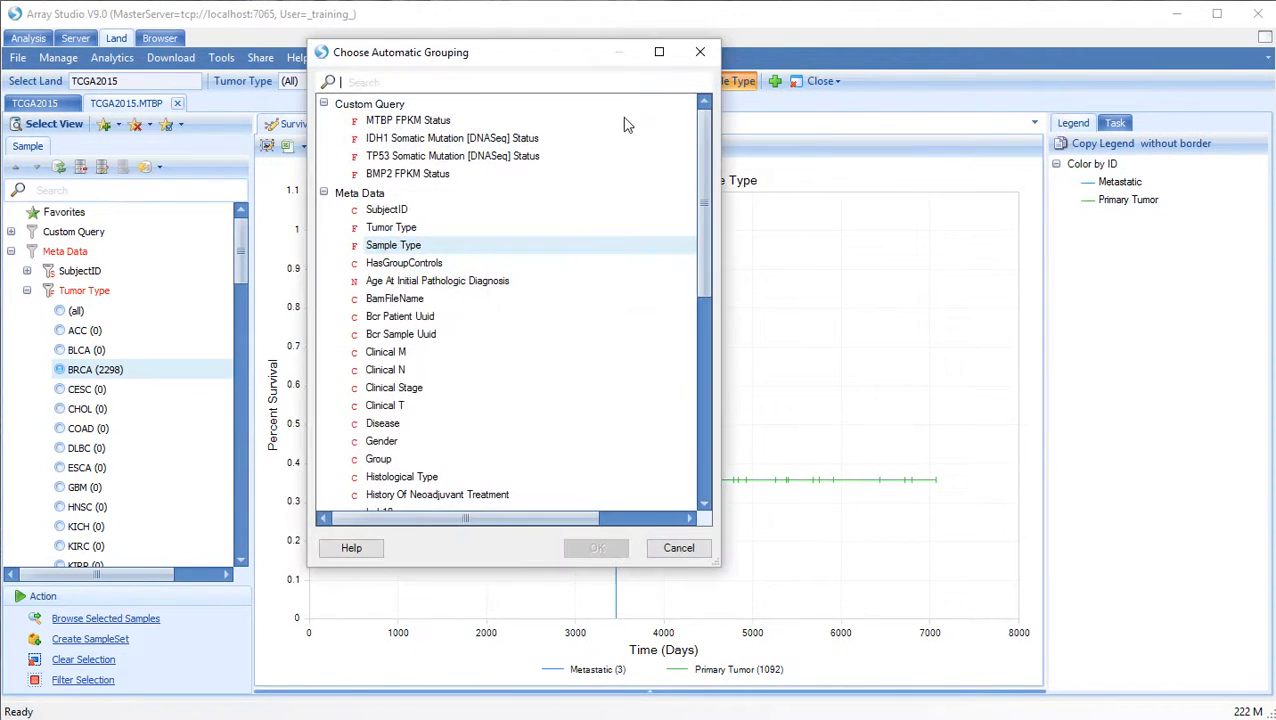
left_click(385, 124)
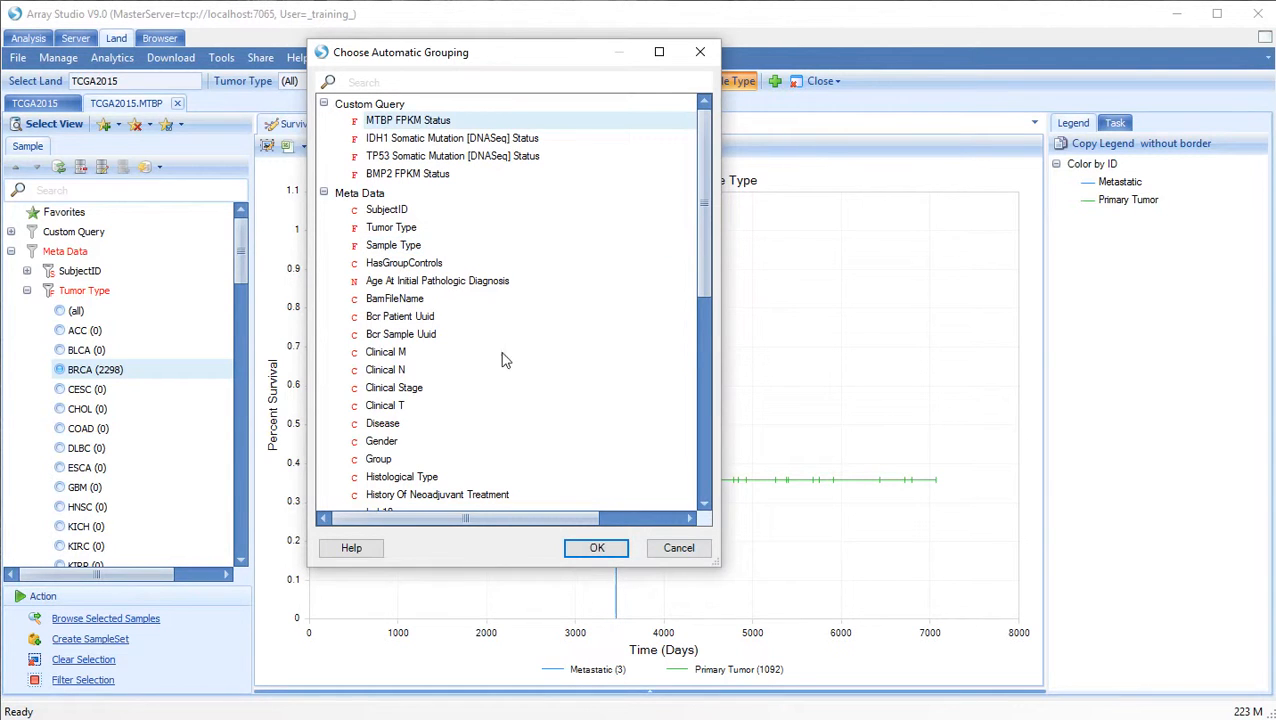
left_click(576, 546)
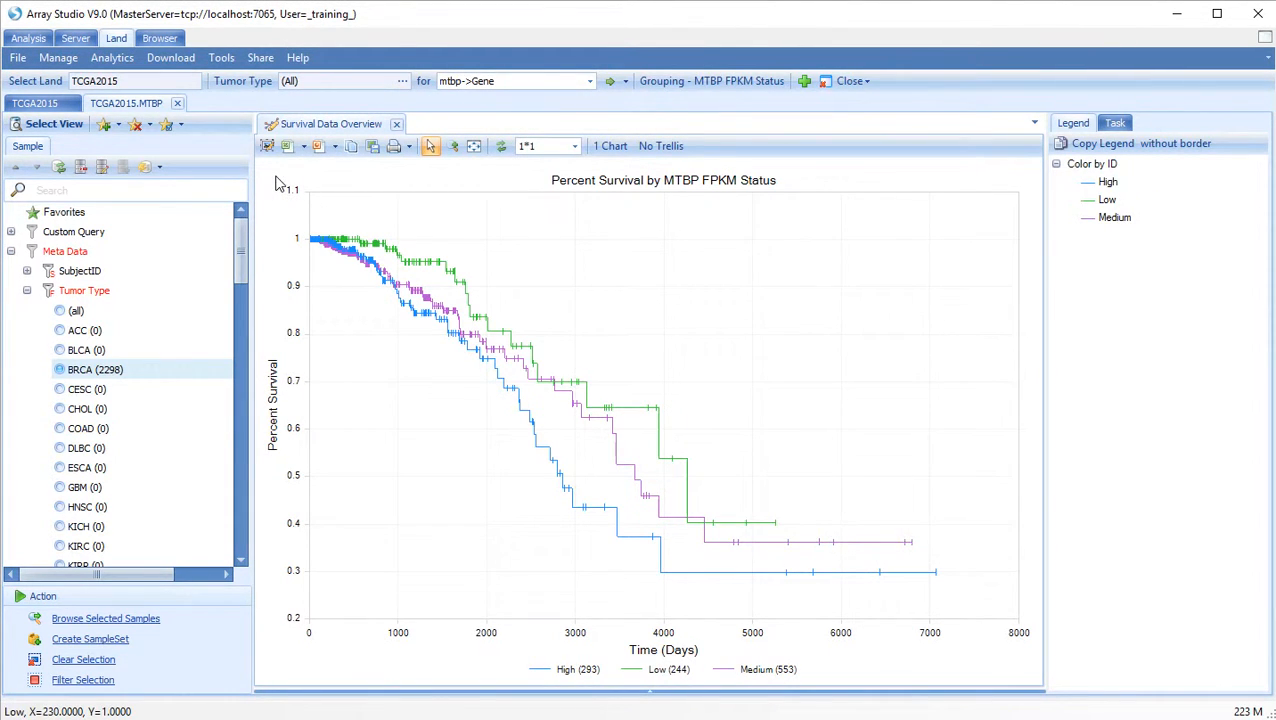
Step: Filter the survival plot by MTBP FPKM Status, excluding the Medium and missing categories to keep only Low and High
left_click(12, 233)
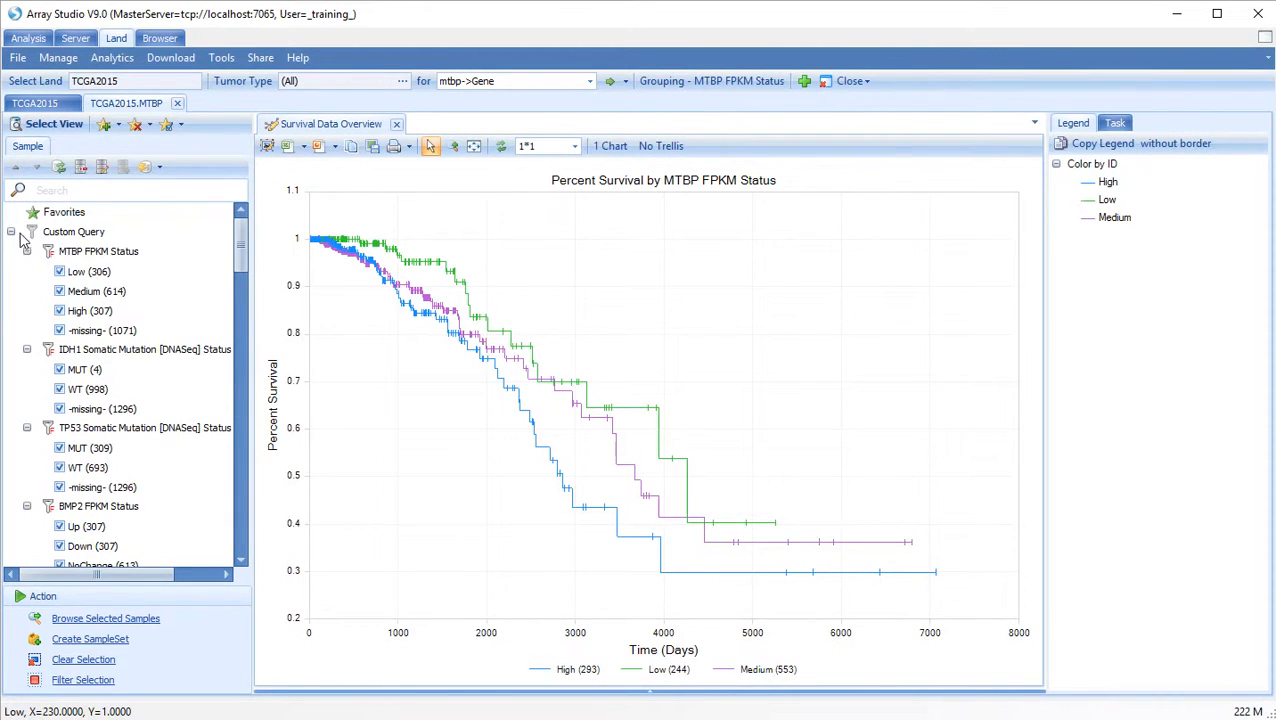
left_click(60, 291)
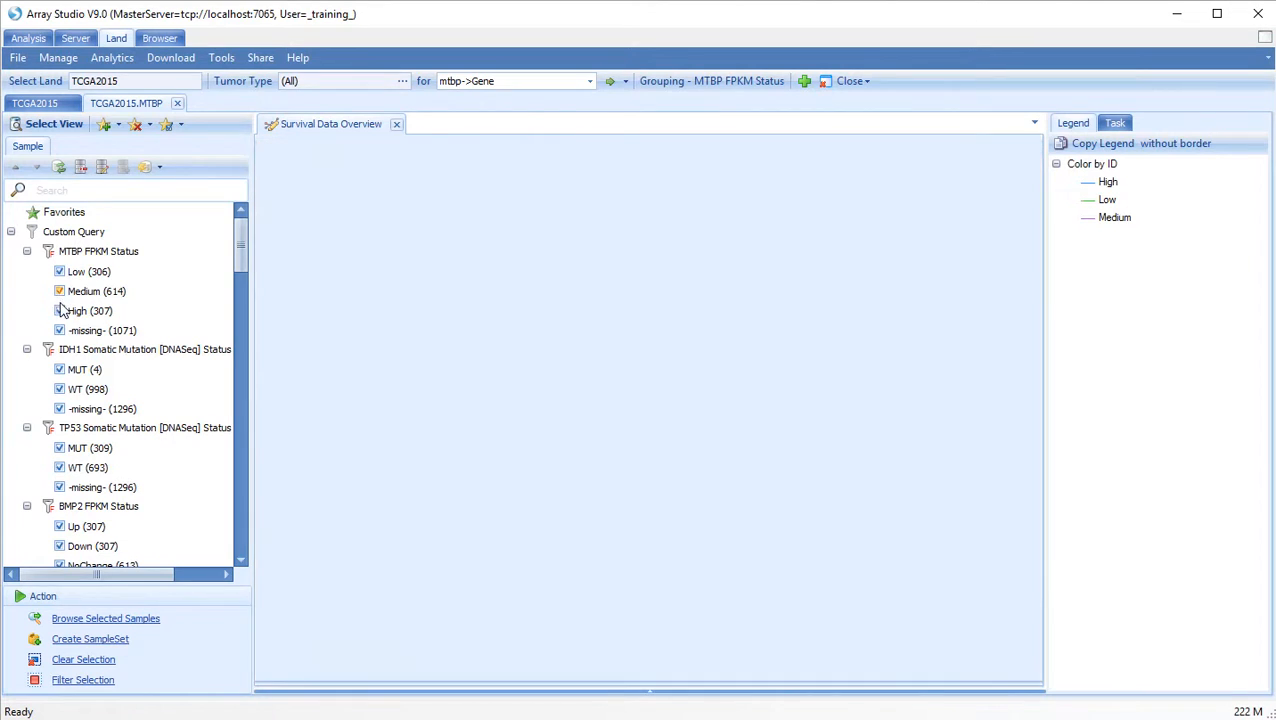
left_click(60, 331)
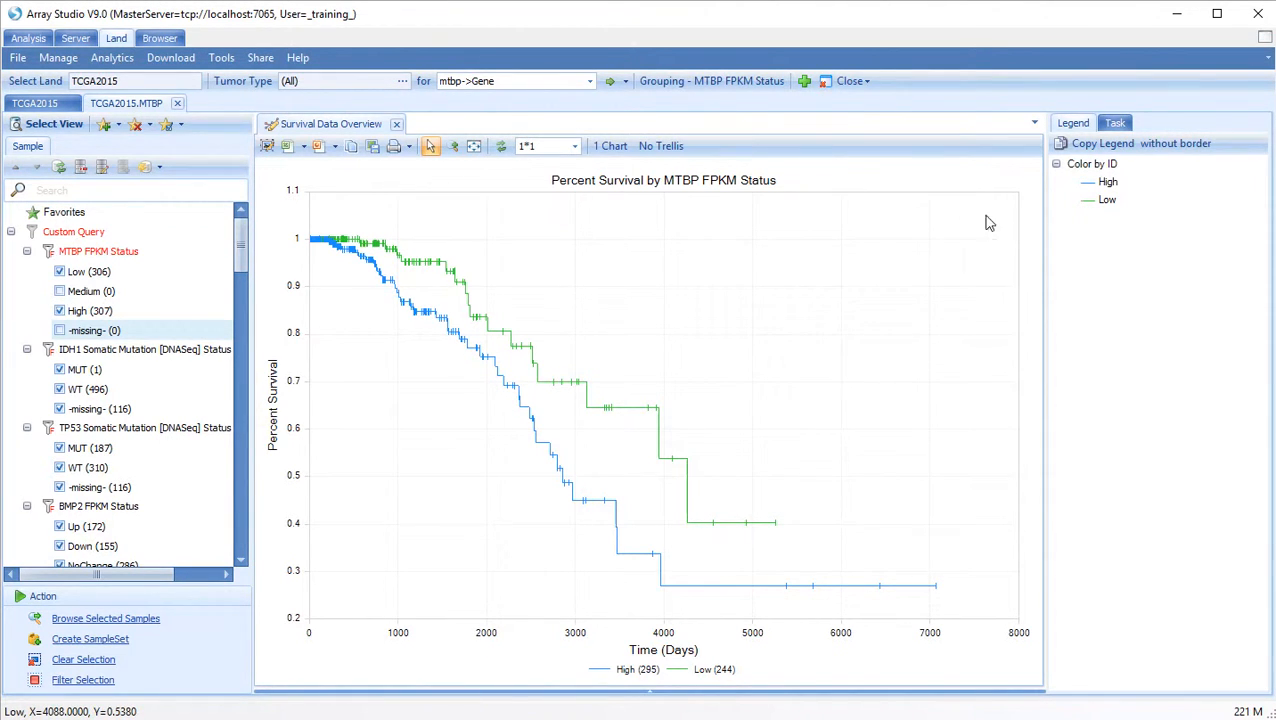
Step: Show the available chart tasks for the survival plot
left_click(1116, 123)
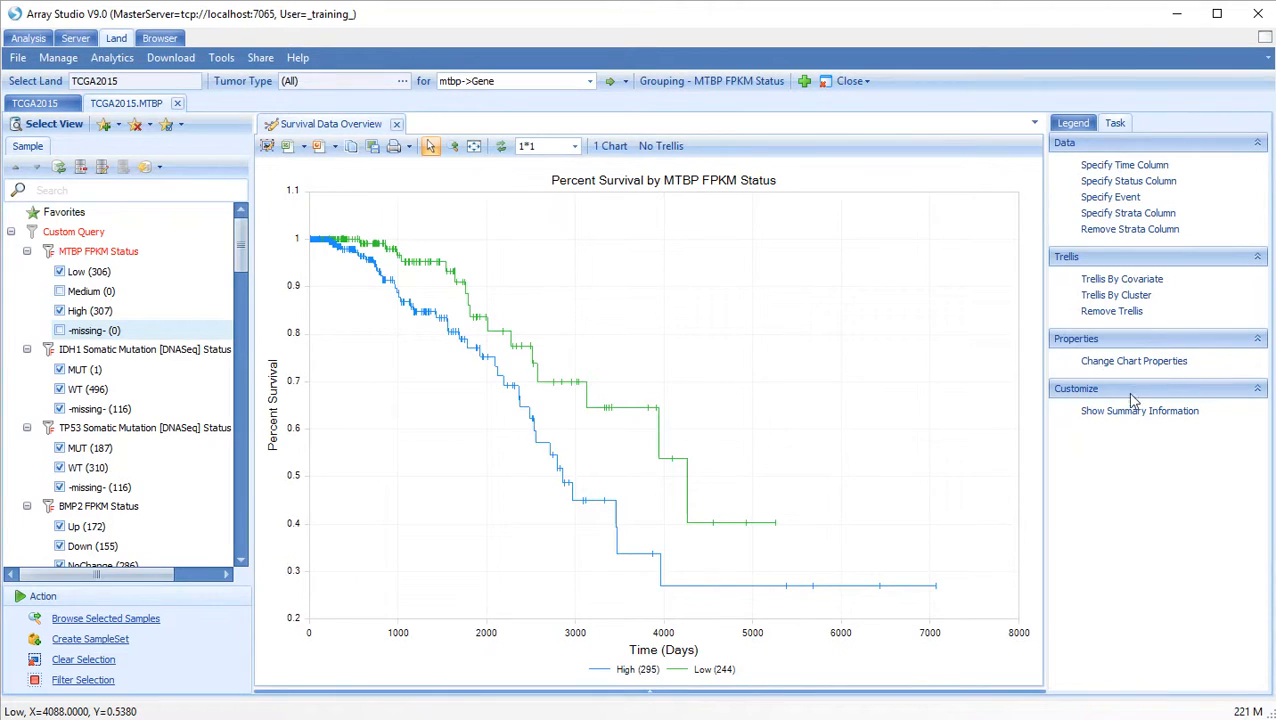